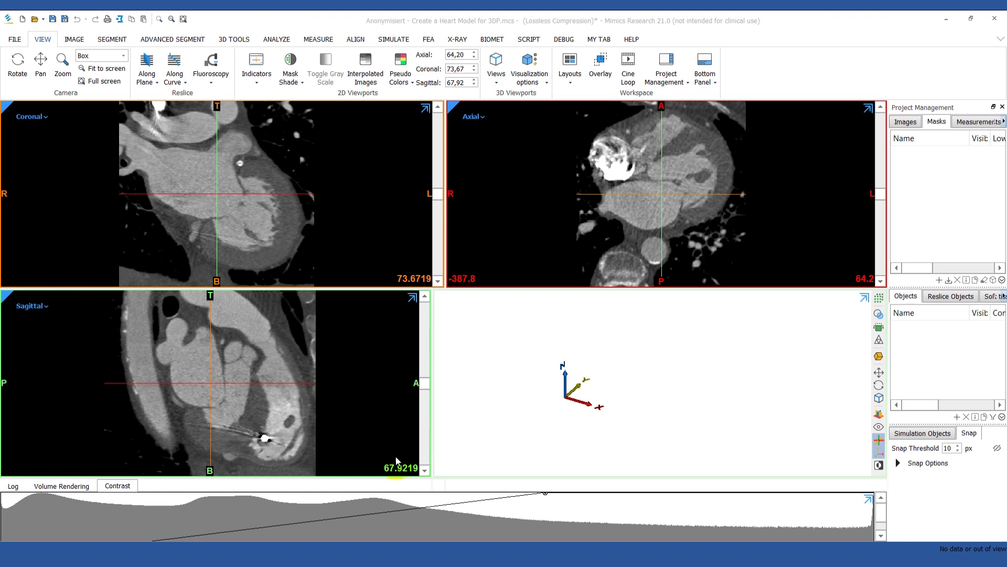
Create a threshold mask of the contrast-filled heart with a custom range of 440 to 3071 HU.
click(116, 38)
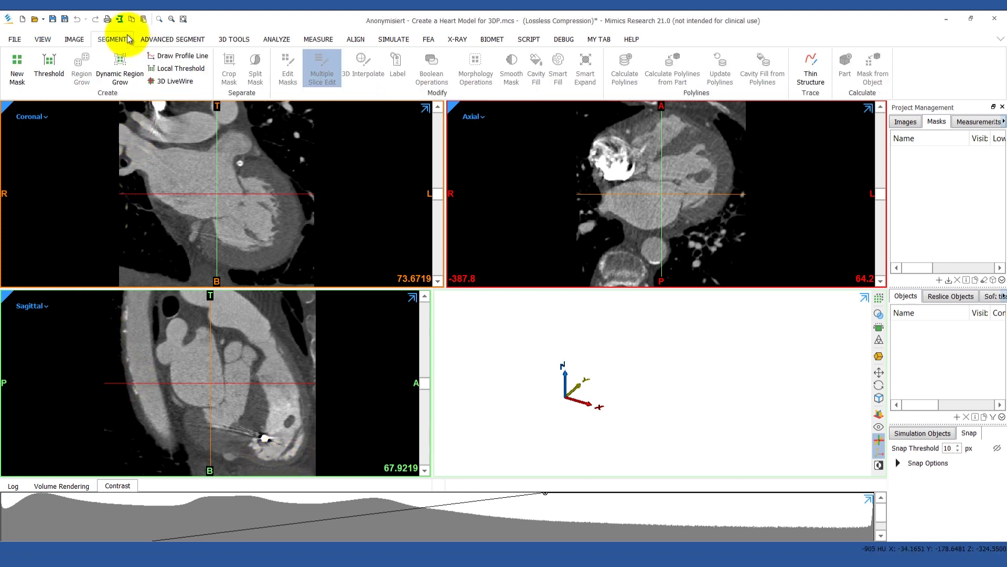
click(49, 66)
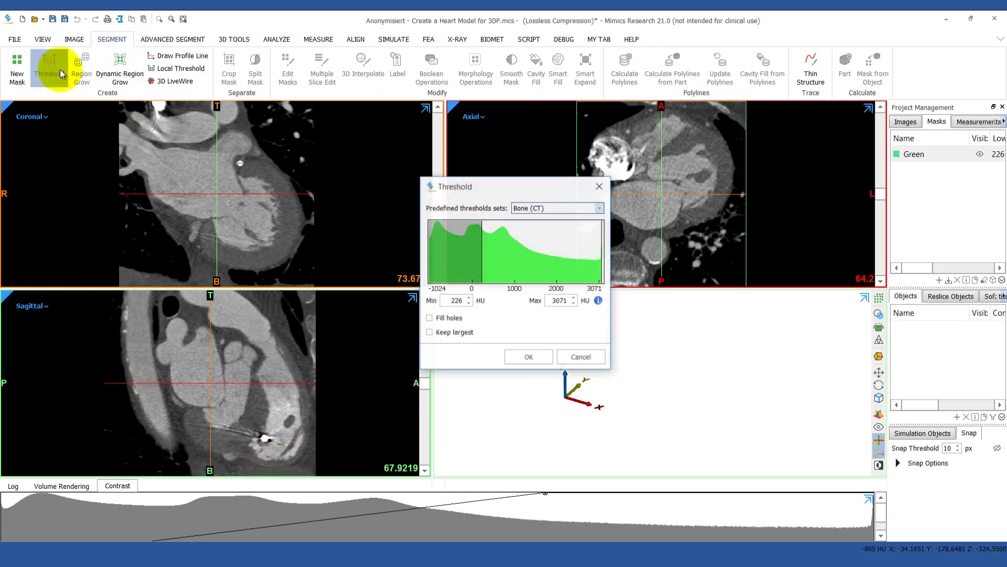
drag(485, 195, 417, 303)
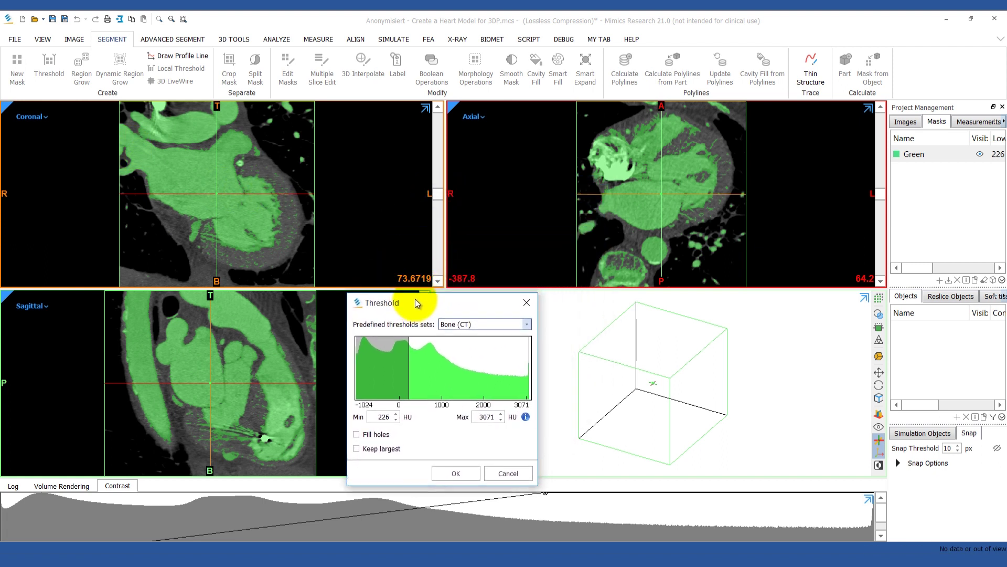
drag(409, 366, 416, 366)
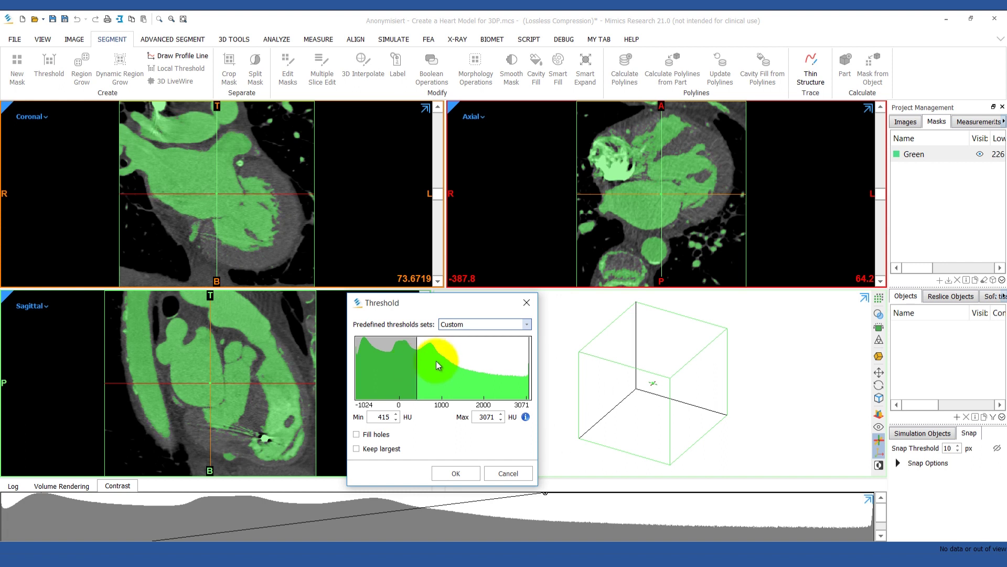
drag(879, 193, 886, 152)
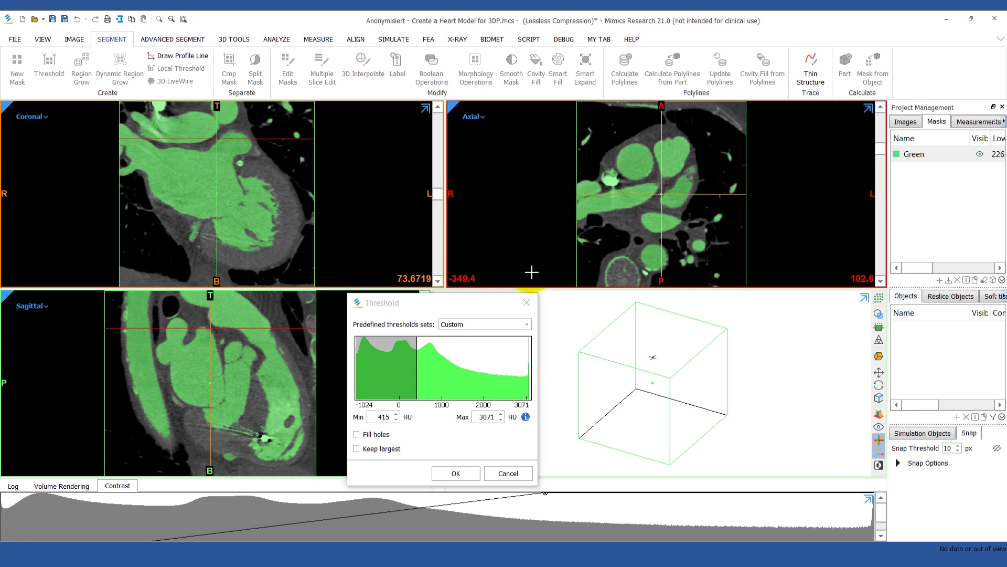
click(416, 363)
mouse_move(416, 363)
mouse_down()
mouse_move(426, 364)
mouse_move(417, 368)
mouse_up()
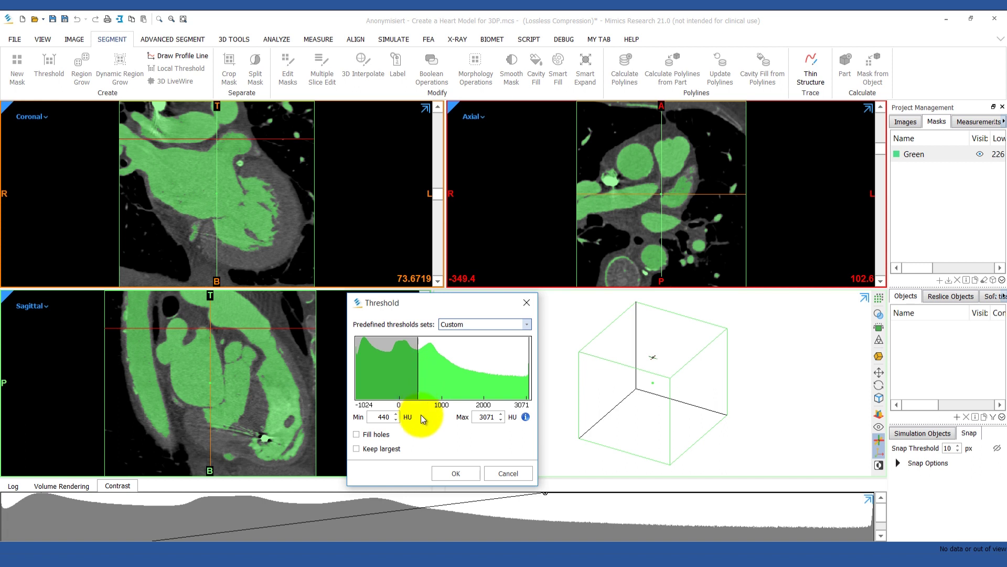
click(454, 474)
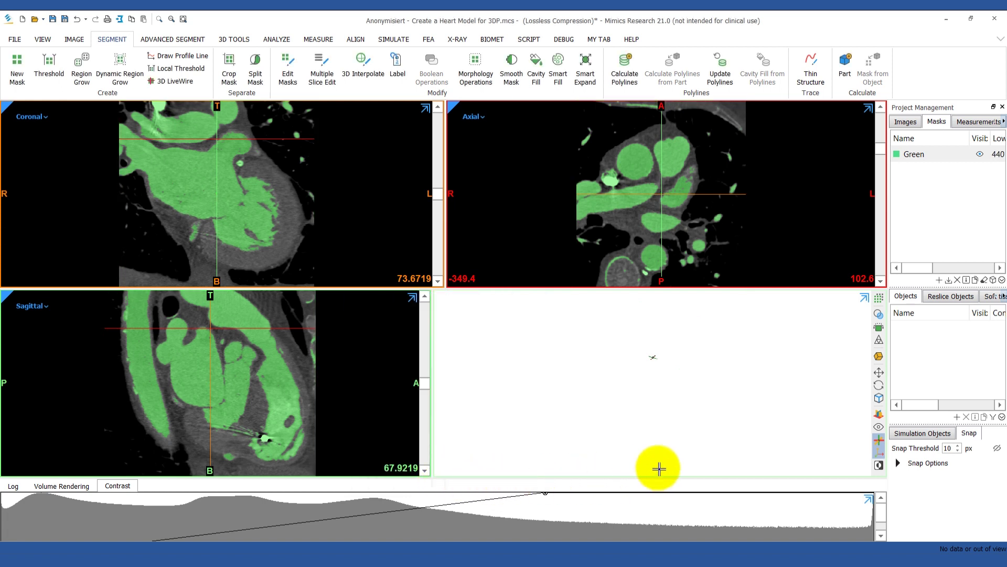
Show the mask's 3D preview and region-grow the heart into a new mask, keeping the original, with multiple layer and 6-connectivity.
click(880, 300)
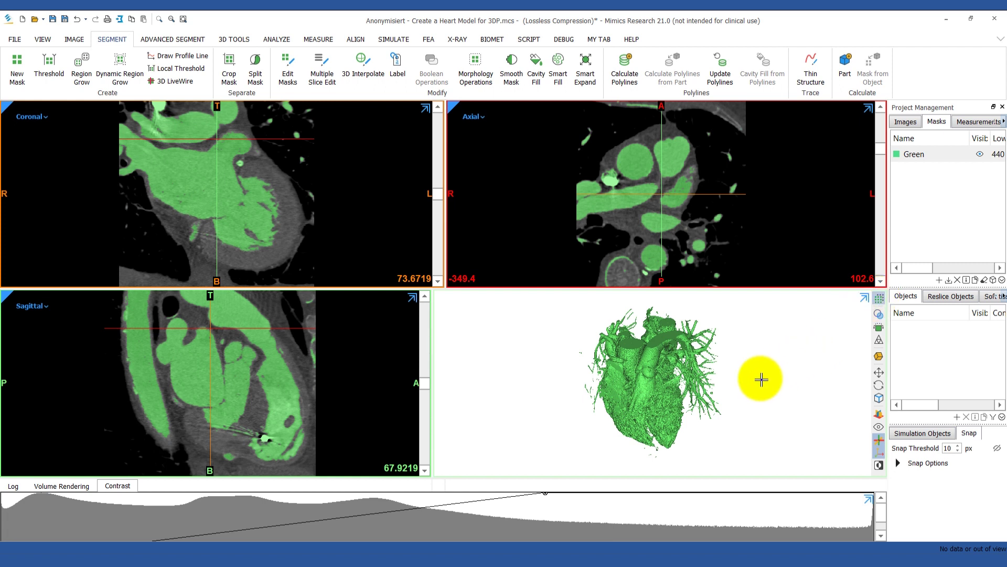
right_drag(645, 417, 591, 410)
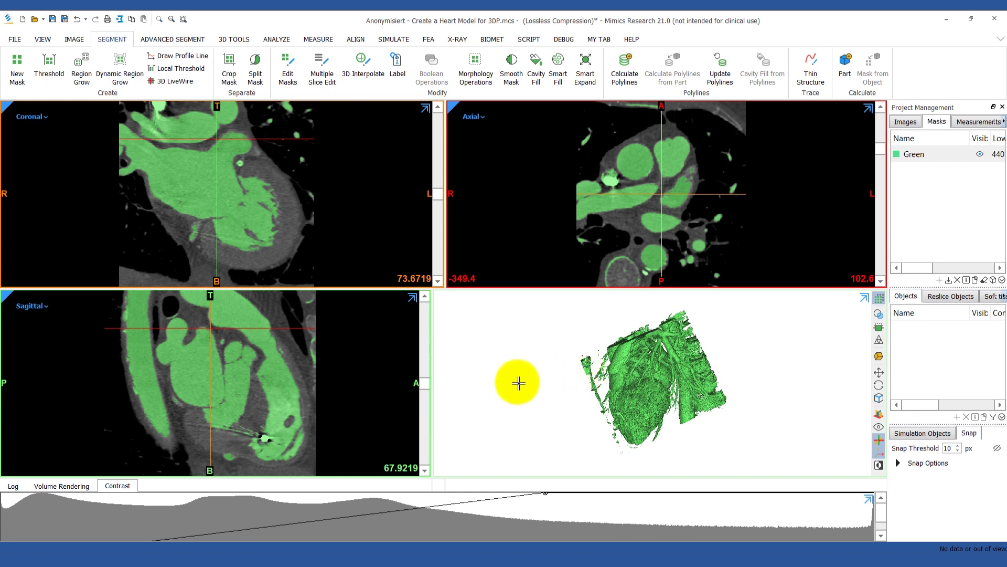
click(79, 65)
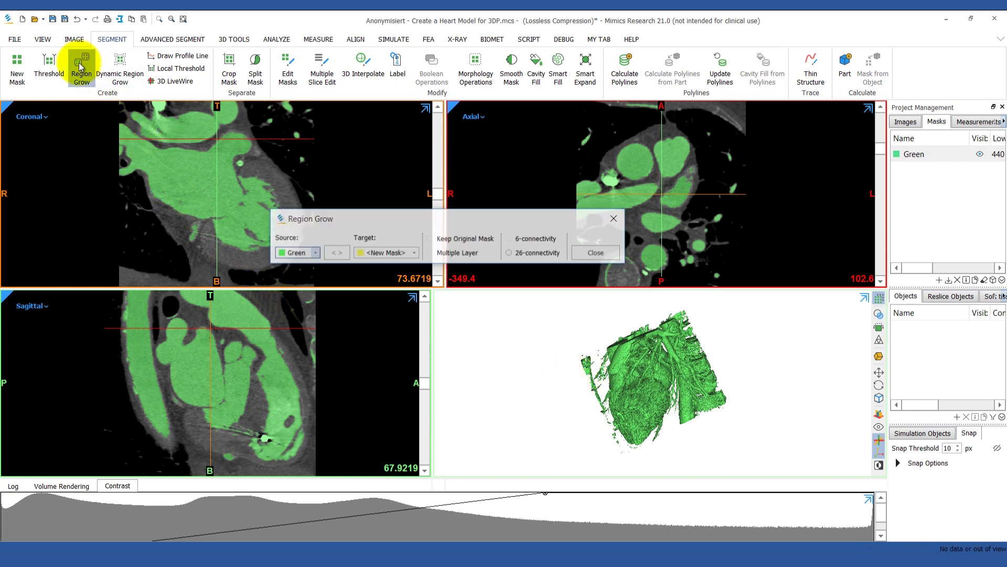
click(634, 379)
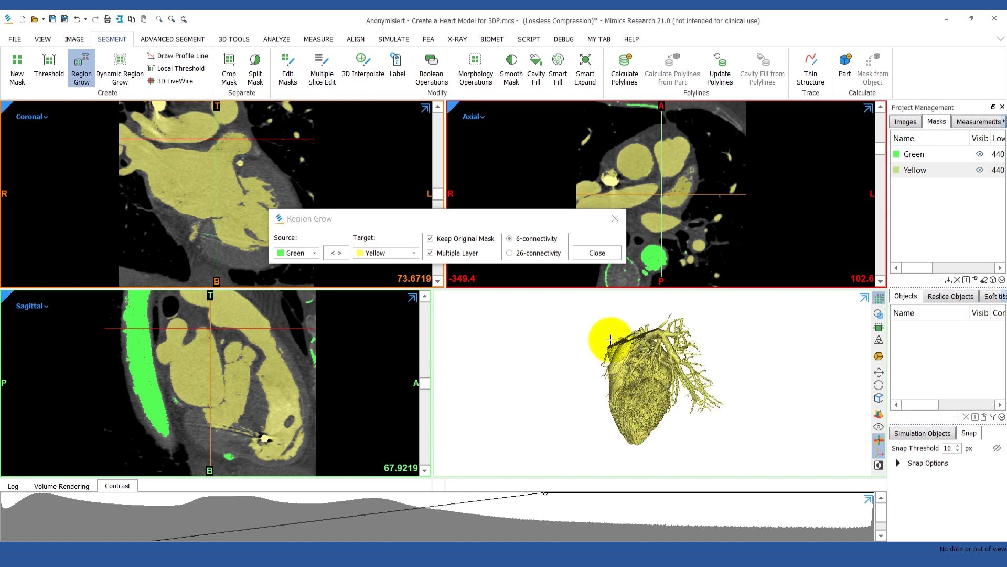
click(597, 254)
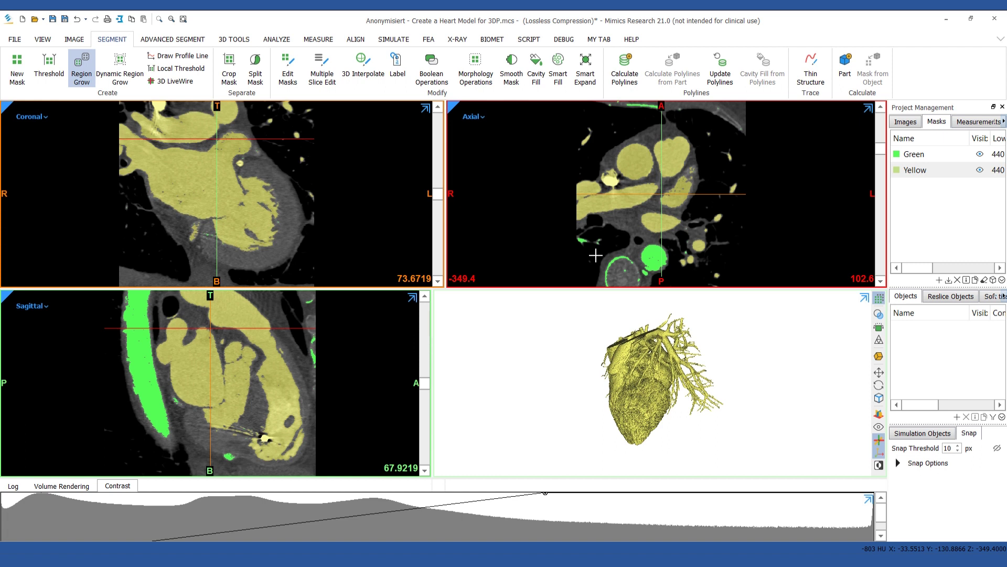
right_click(596, 256)
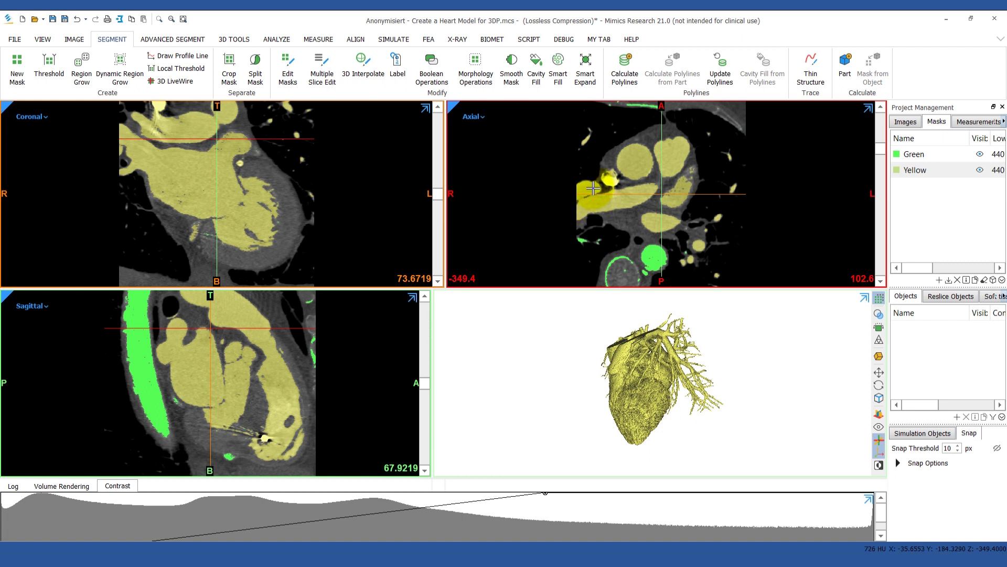
Start a Multiple Slice Edit in Remove mode with a size 10 ellipse and mark where the right-side vessels touch on axial slices 98.1 to 99.3.
click(322, 76)
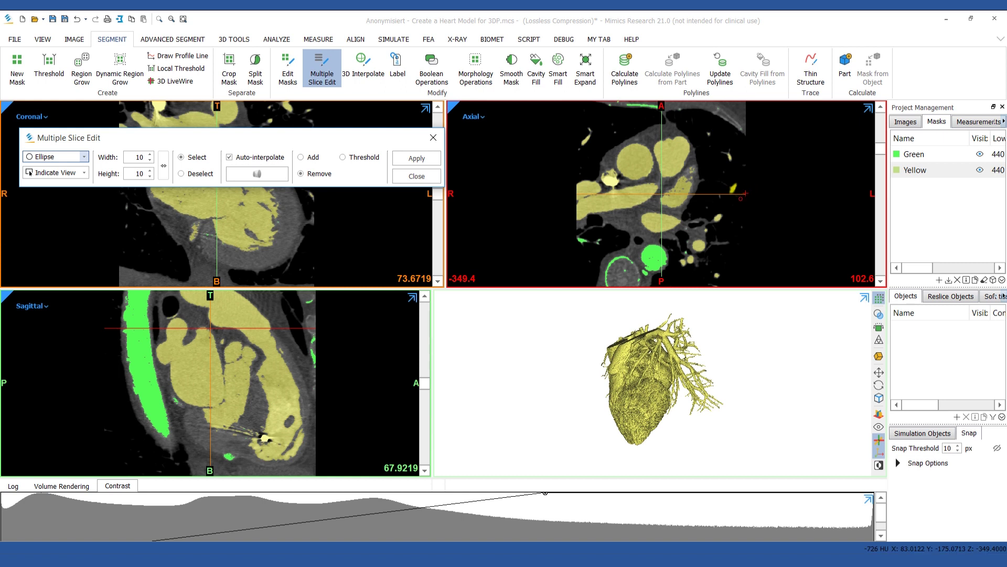
mouse_move(884, 149)
mouse_down()
mouse_move(884, 181)
mouse_move(881, 154)
mouse_up()
click(306, 181)
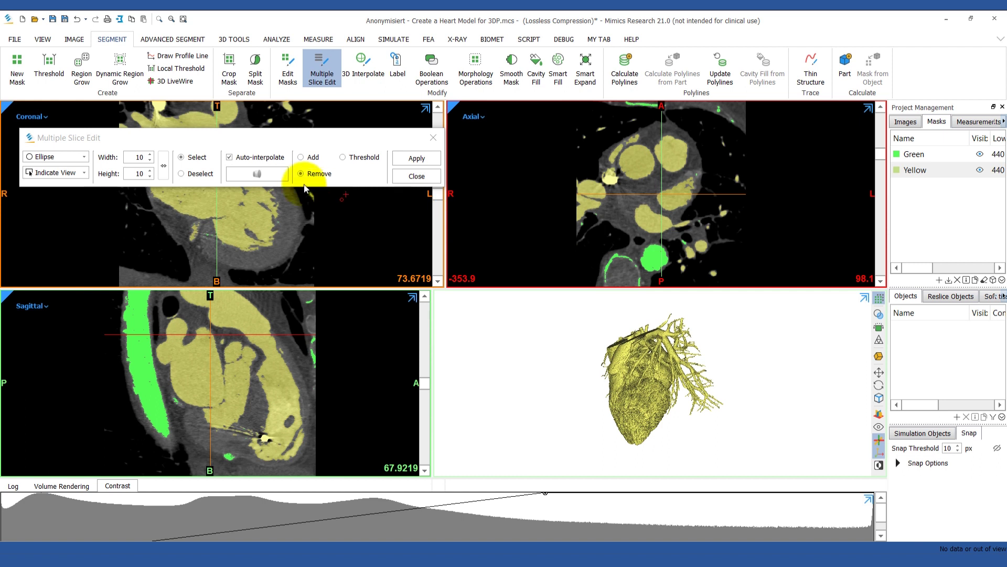
click(42, 41)
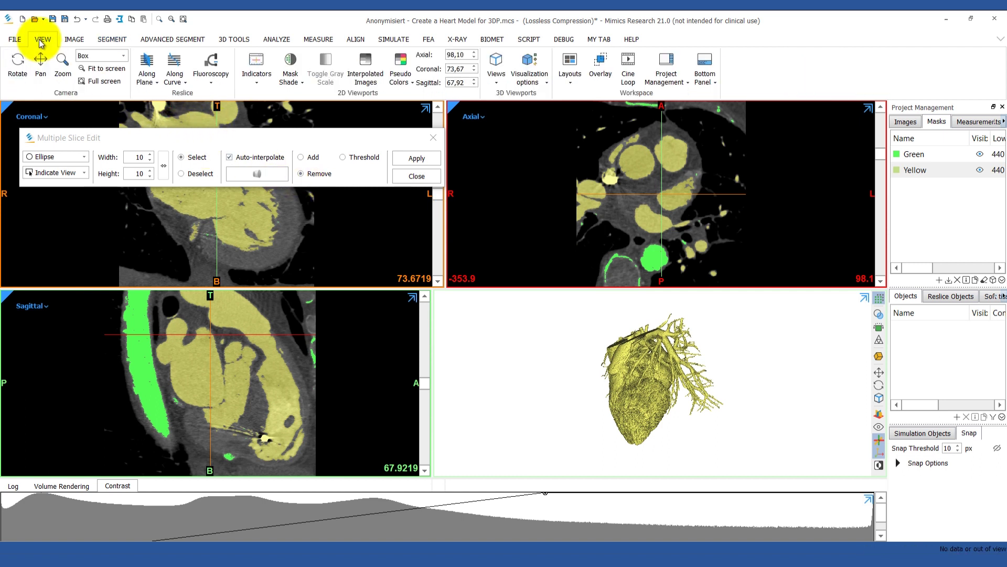
click(63, 63)
drag(561, 160, 649, 238)
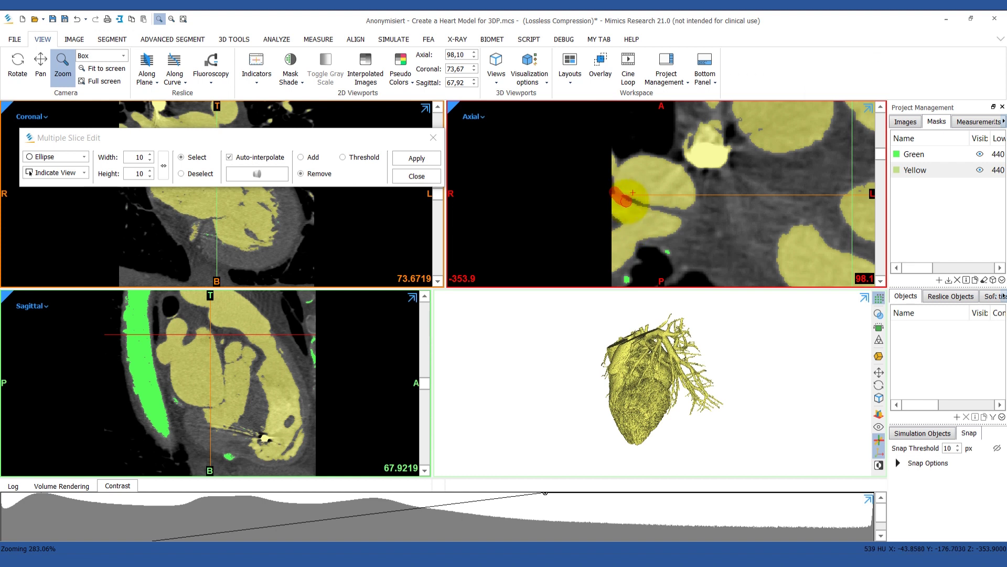
scroll(614, 193, up, 2)
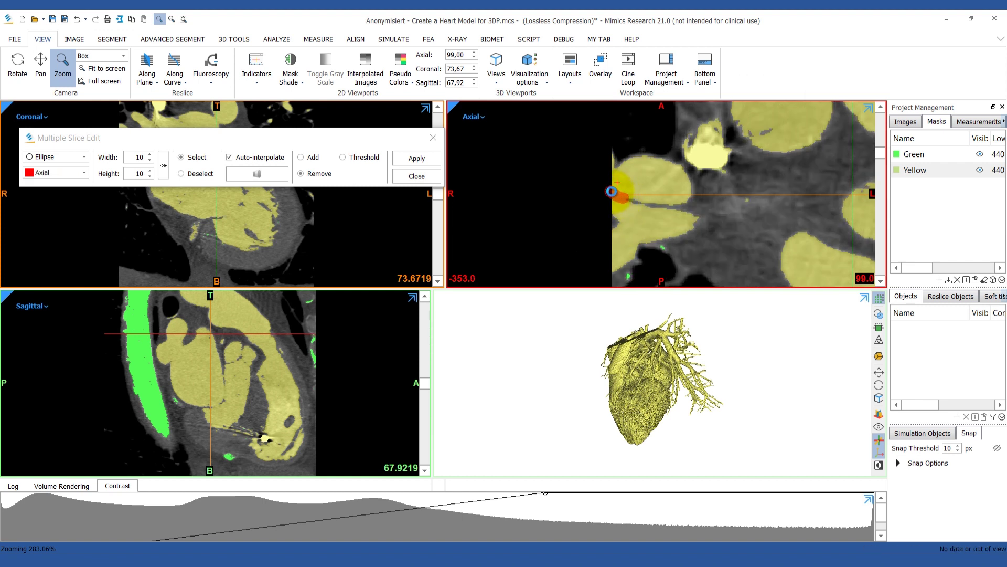
scroll(614, 193, up, 1)
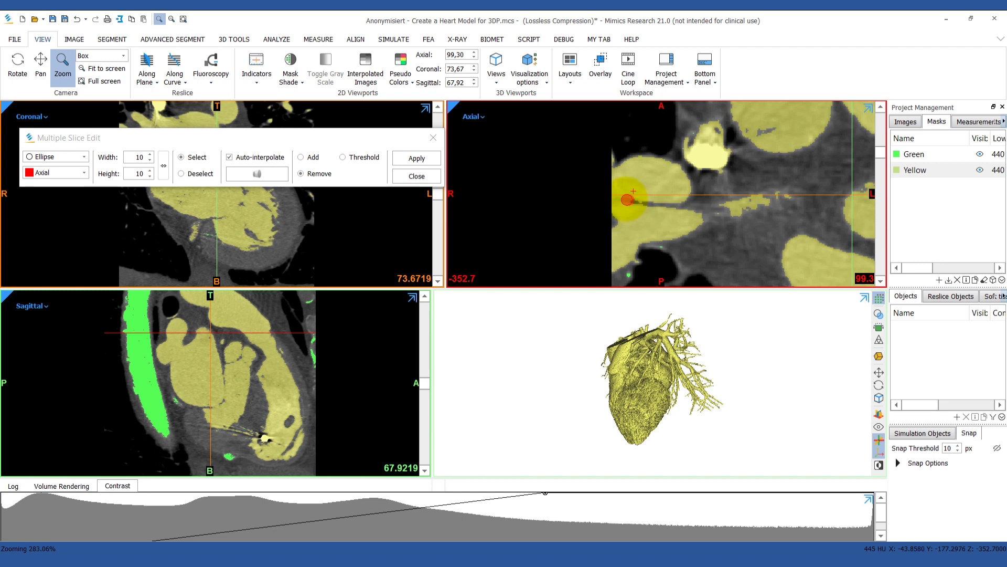
Mark the contact line between the two touching right-side vessels for removal on further axial slices up to 102.6.
scroll(625, 200, up, 3)
drag(629, 191, 680, 194)
drag(668, 200, 633, 203)
scroll(619, 205, up, 1)
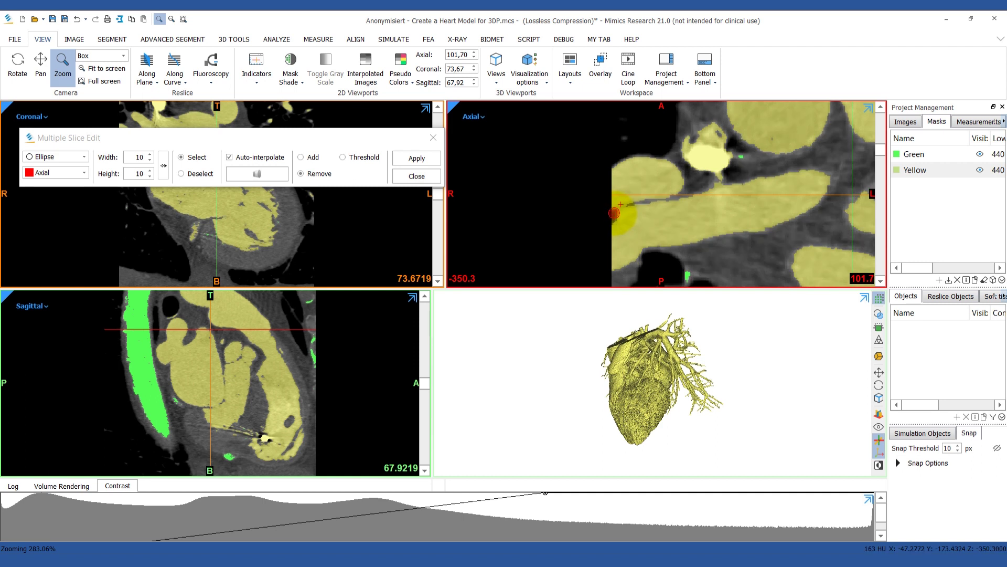
scroll(627, 198, up, 3)
drag(622, 212, 673, 199)
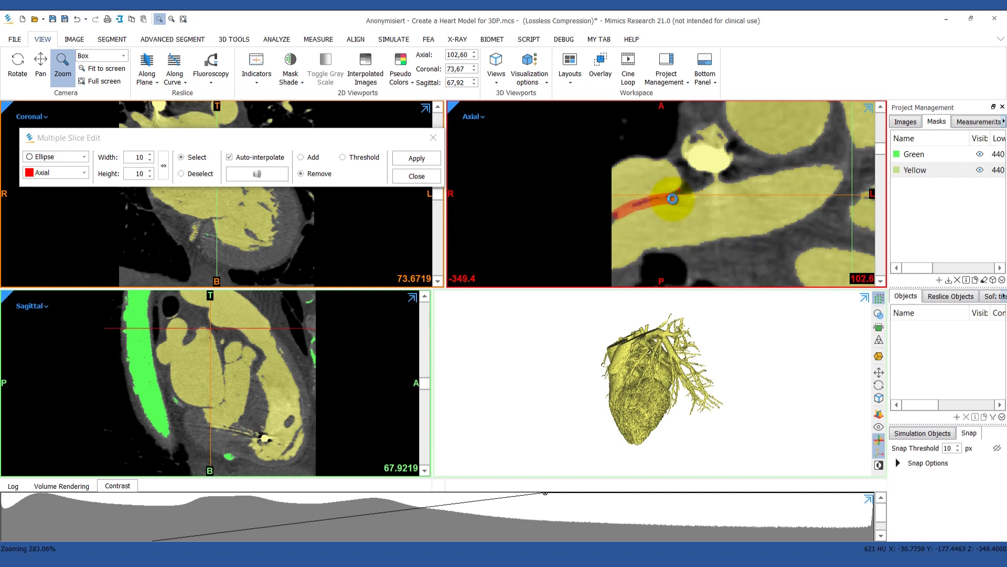
Continue marking the boundary between the two right-side vessels for removal on axial slices 103.5 to about 105.6.
scroll(672, 199, up, 3)
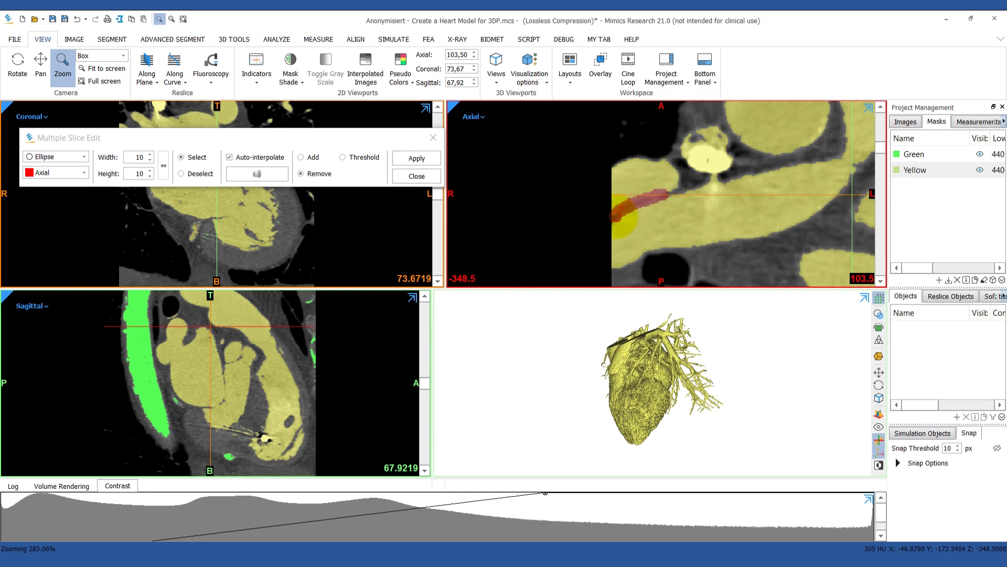
scroll(616, 215, up, 1)
mouse_move(616, 215)
mouse_down()
mouse_move(658, 197)
mouse_move(635, 210)
mouse_up()
scroll(658, 197, up, 3)
scroll(626, 210, up, 2)
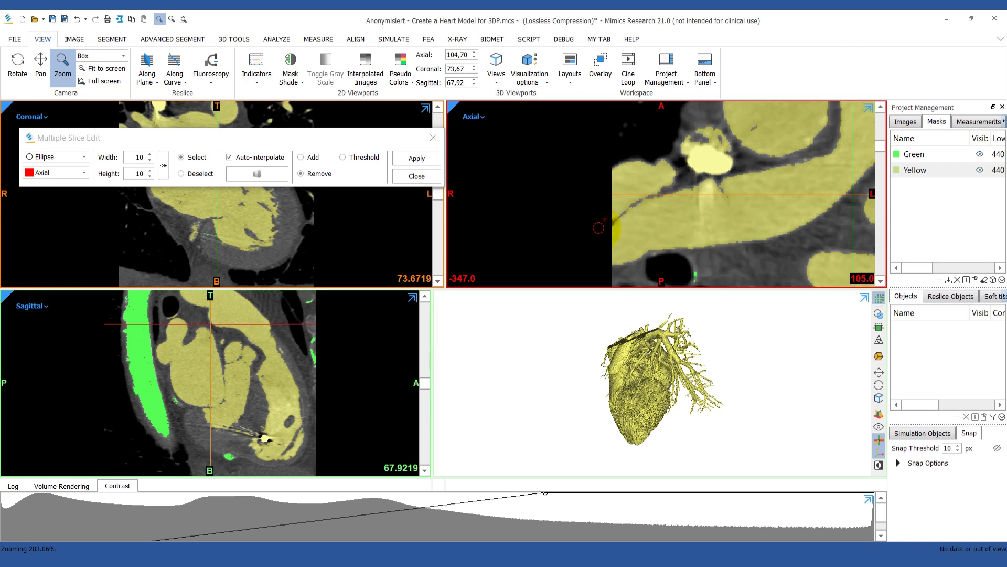
scroll(636, 209, up, 2)
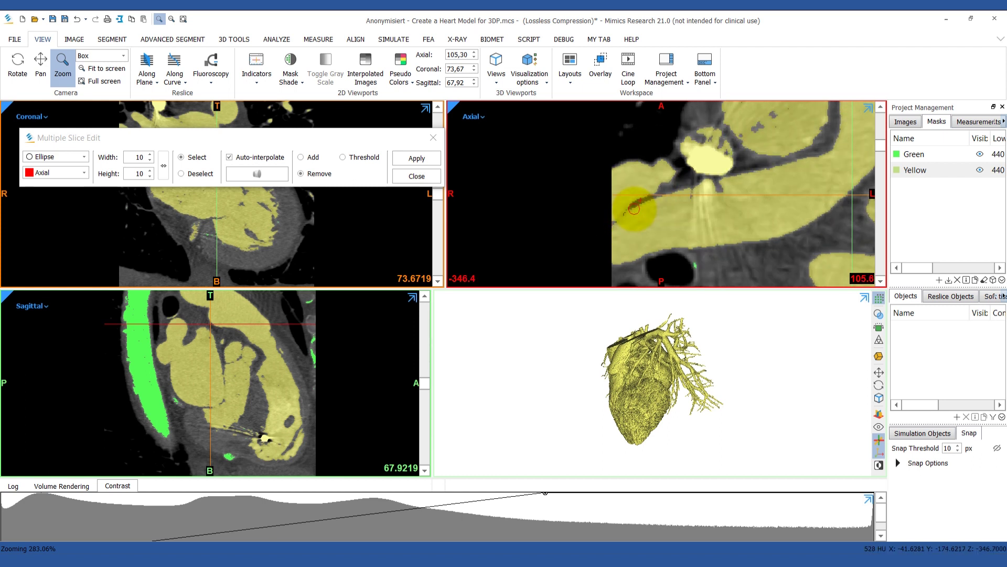
drag(632, 205, 615, 224)
Mark the remaining contact between the right-side vessels for removal on axial slices from about 106.2 up to 111.
scroll(615, 223, up, 2)
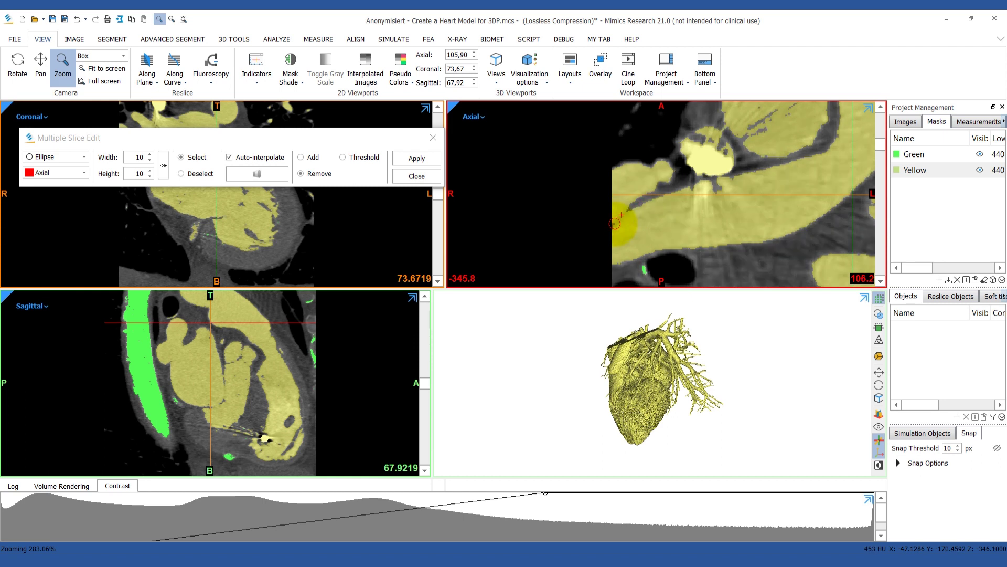
scroll(629, 210, up, 2)
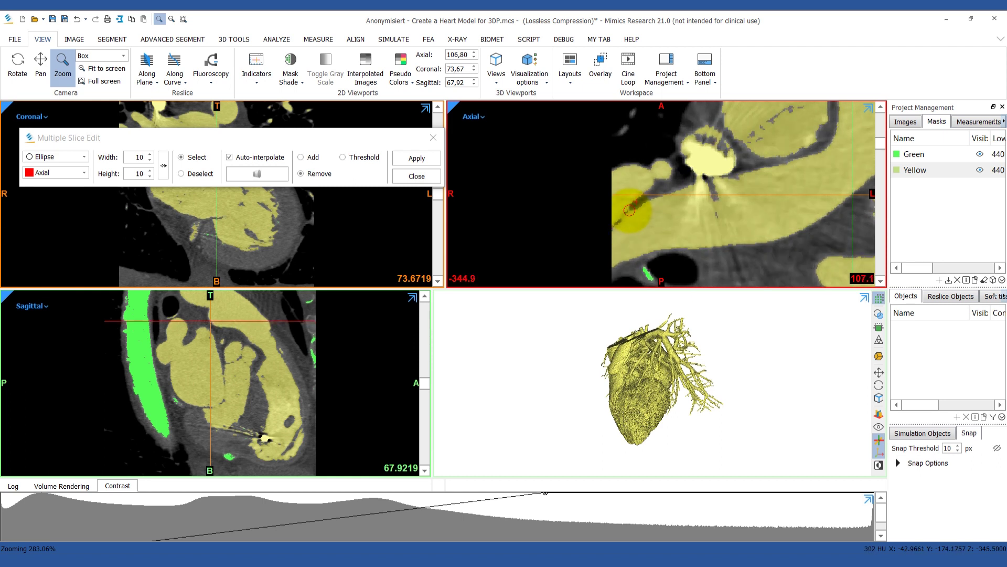
scroll(618, 218, up, 3)
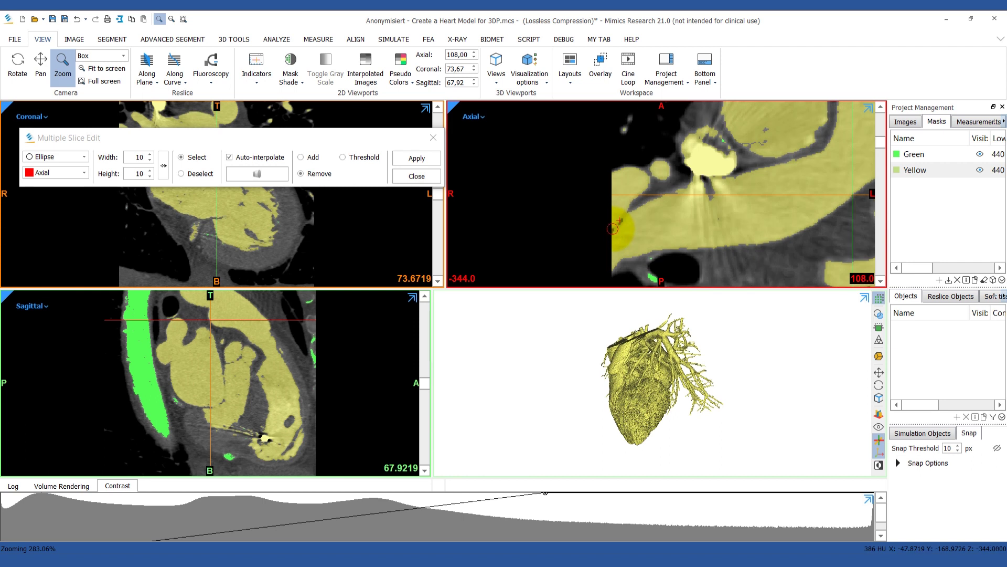
scroll(630, 211, up, 3)
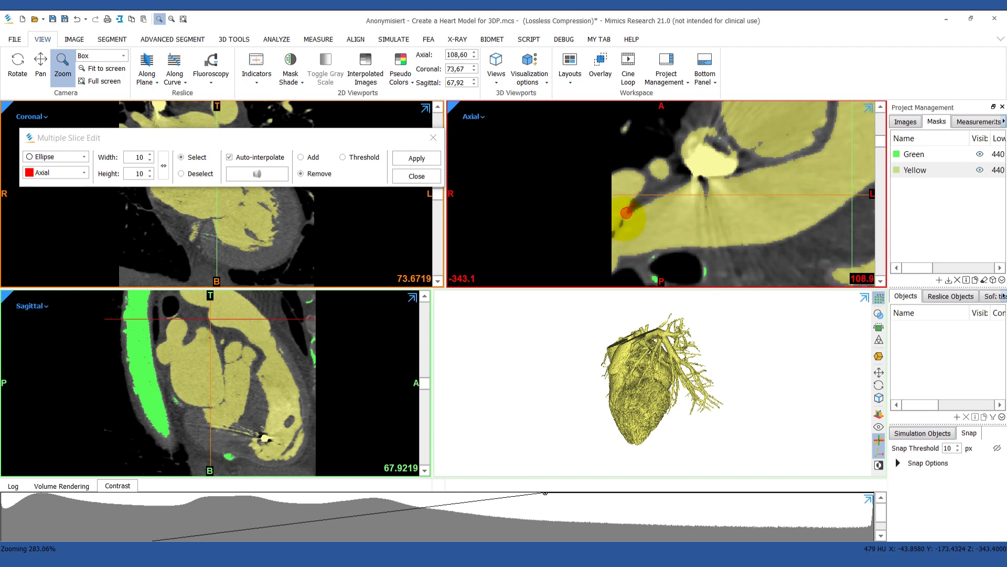
scroll(607, 235, up, 2)
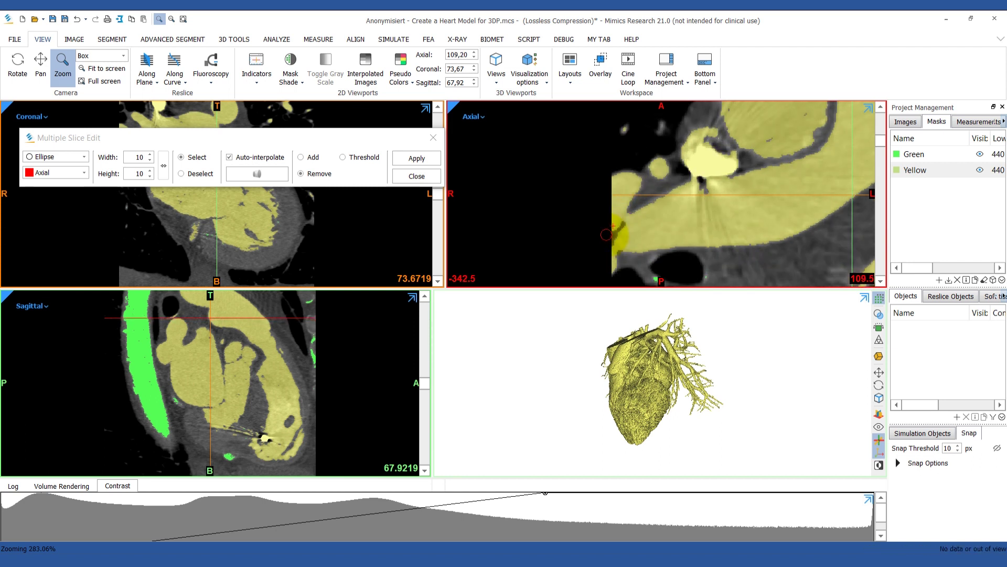
scroll(630, 215, up, 3)
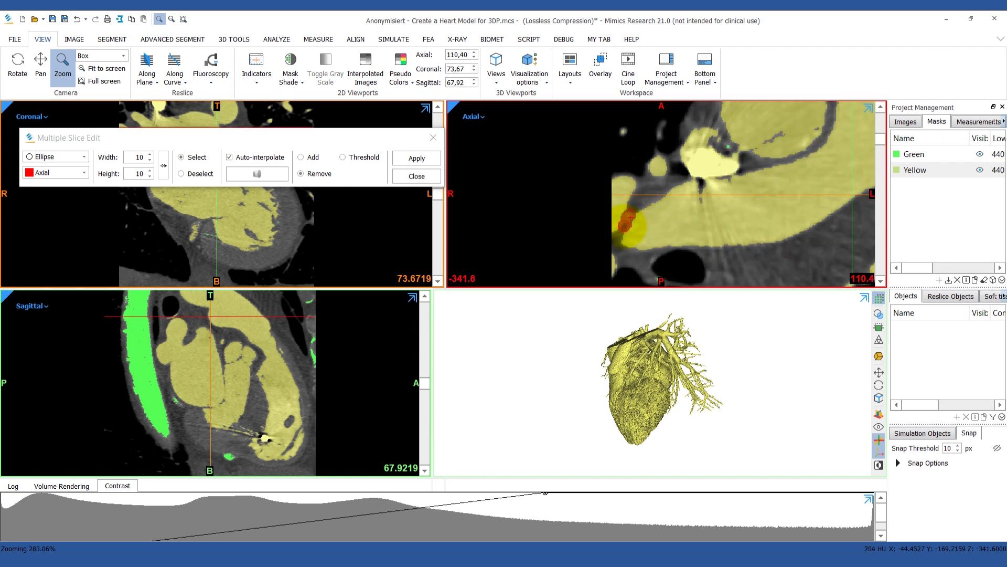
scroll(630, 216, up, 2)
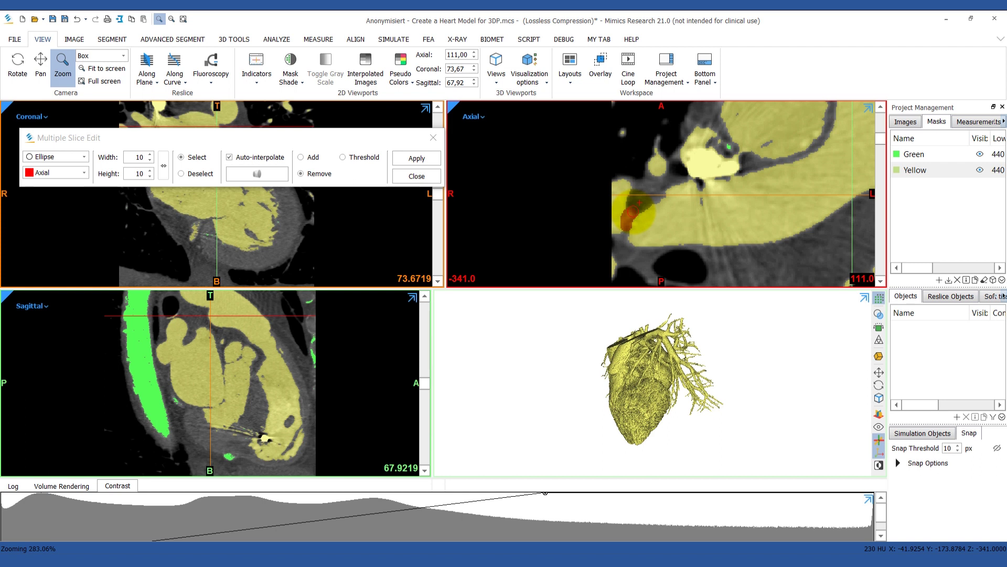
scroll(633, 211, up, 2)
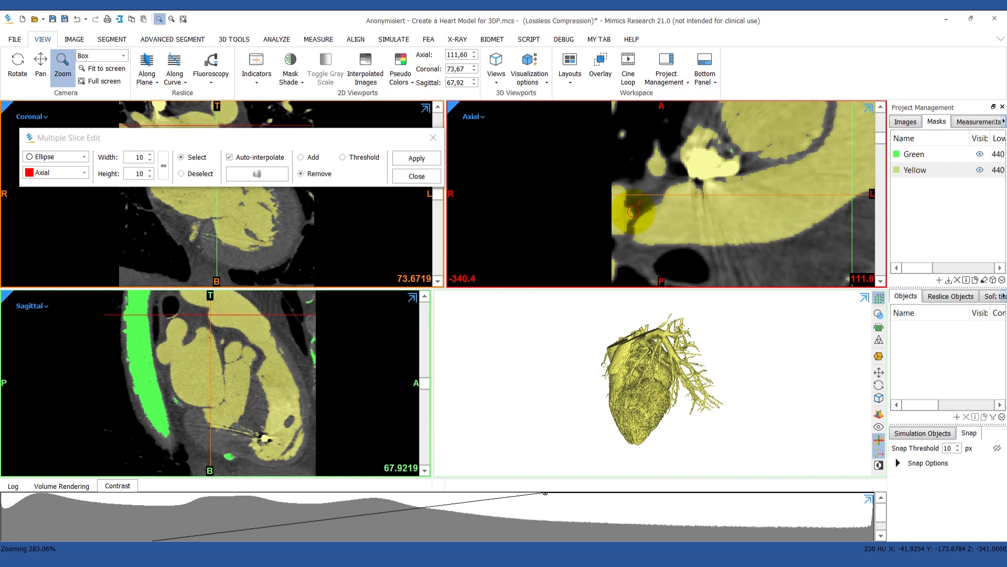
Review the marked contact area between the two vessels on the axial slices from 111.6 down to 97.2.
scroll(632, 212, down, 3)
scroll(605, 210, down, 8)
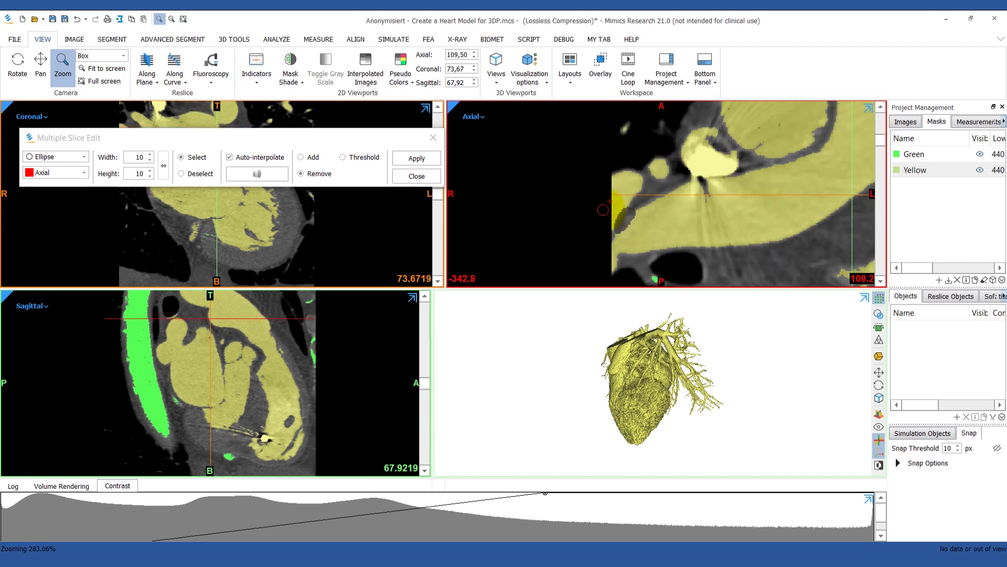
scroll(604, 210, down, 8)
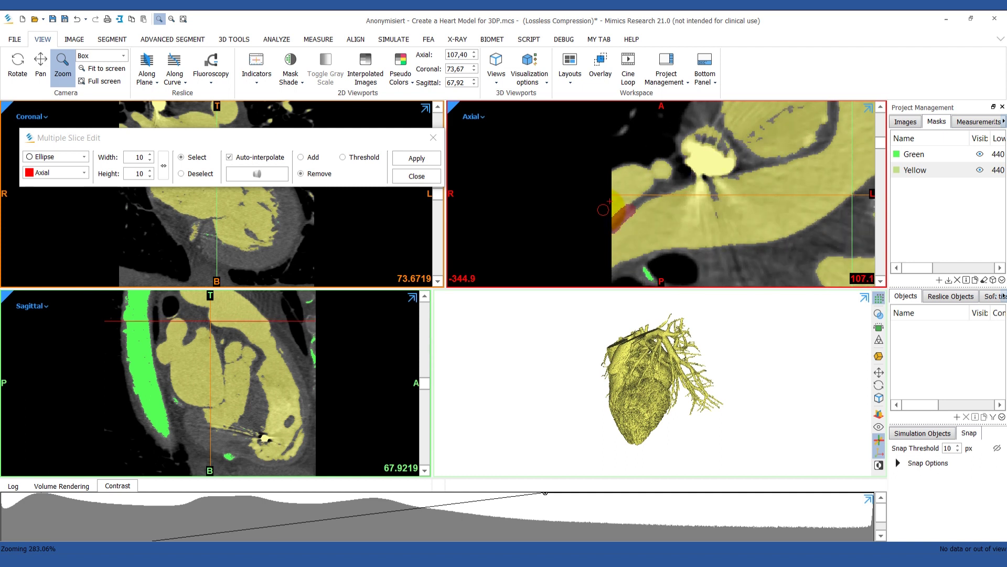
scroll(604, 210, down, 7)
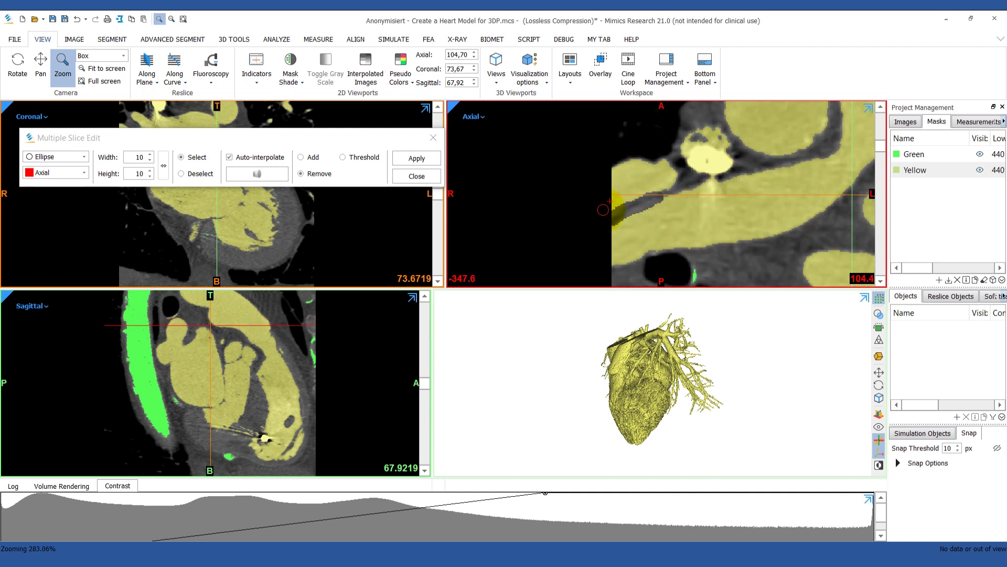
scroll(603, 210, down, 2)
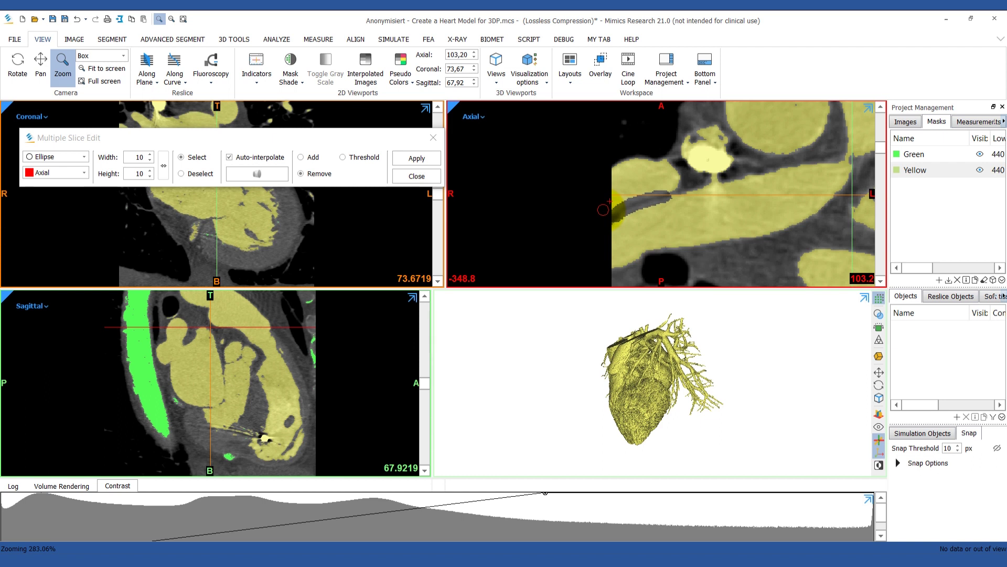
scroll(604, 210, down, 8)
scroll(603, 210, down, 4)
scroll(603, 210, down, 8)
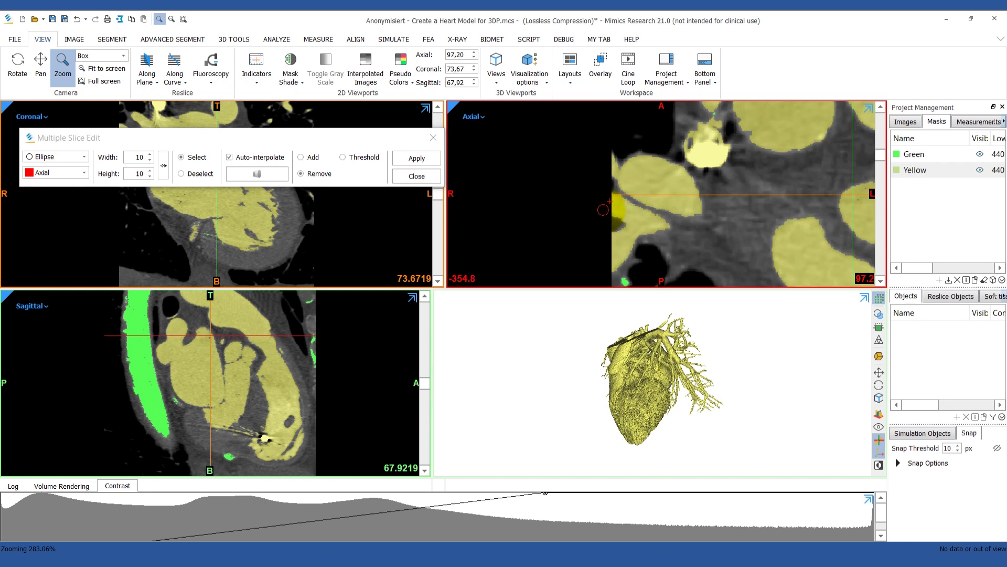
Apply the Remove edit to the marked vessel contact, close Multiple Slice Edit and hide the Green mask.
click(317, 174)
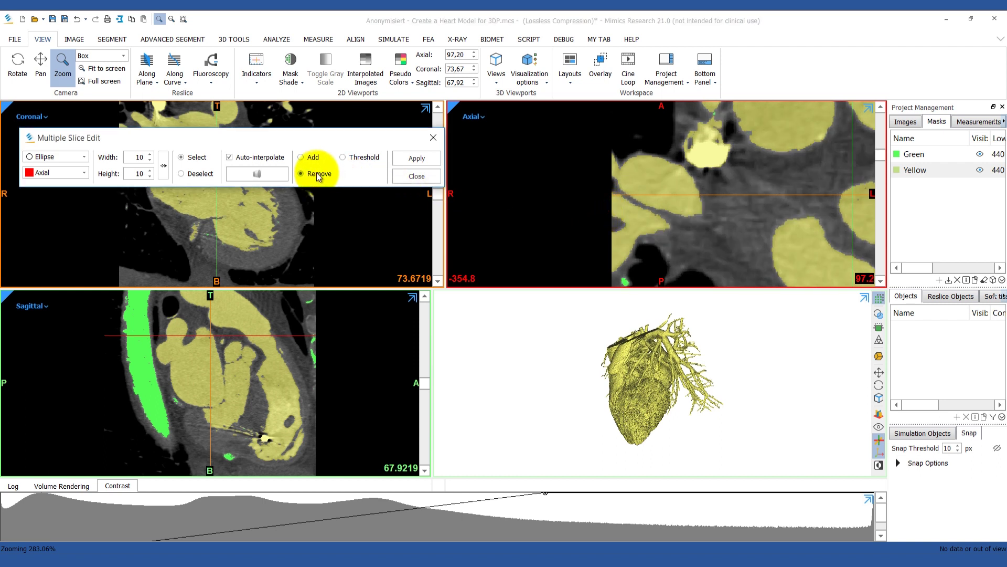
click(406, 160)
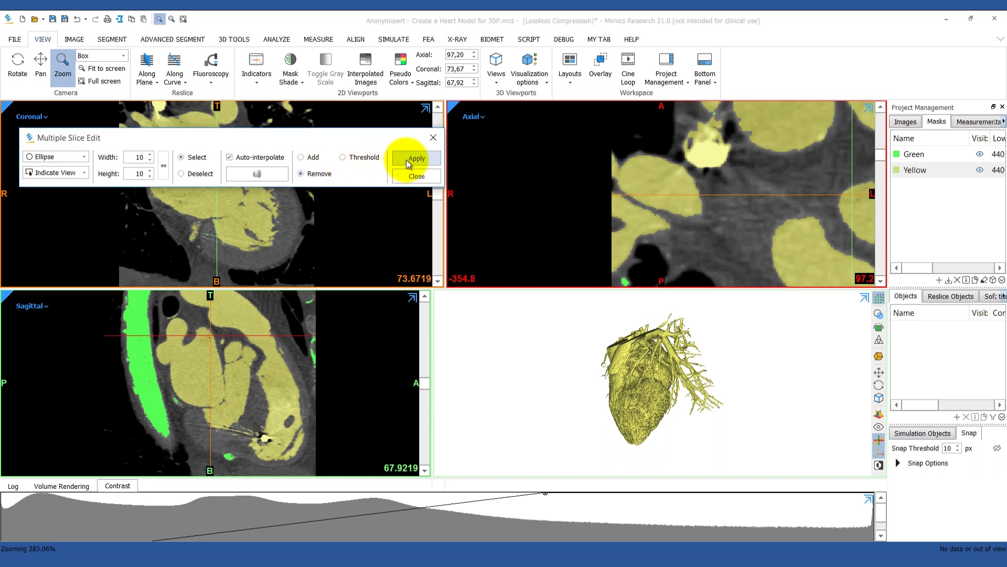
click(414, 175)
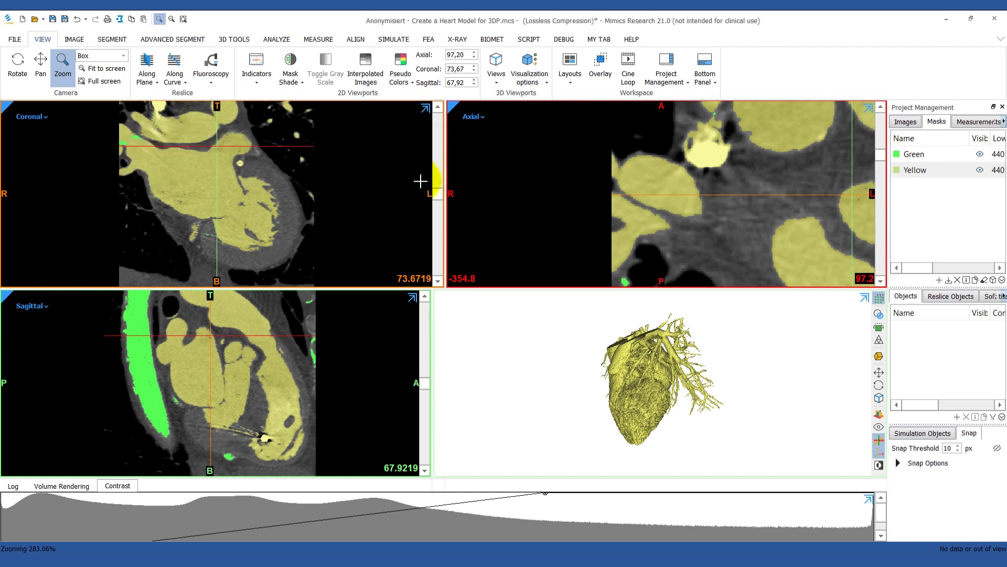
click(980, 156)
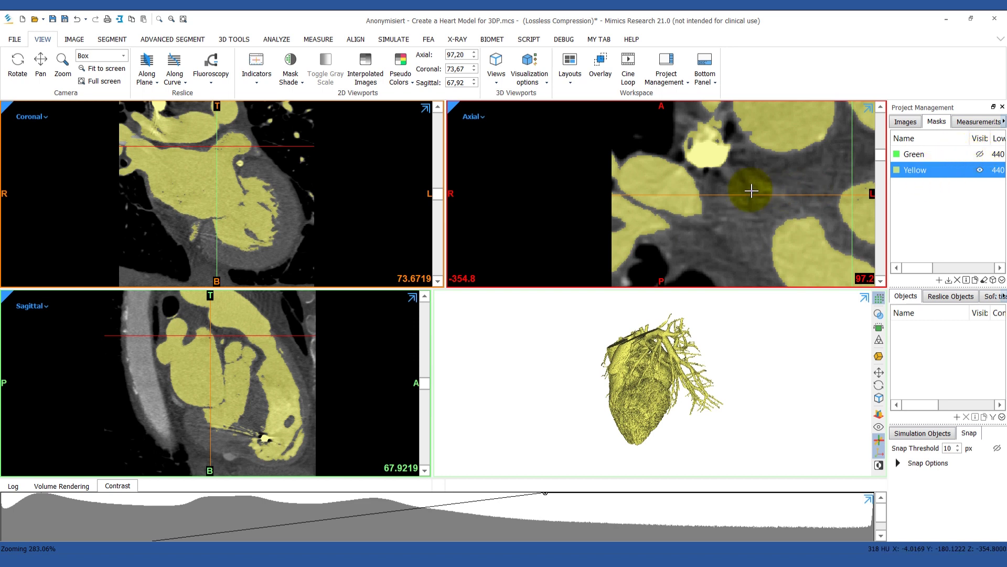
Examine the gap between the two vessels in the Yellow mask on axial slices from 97.2 to 112.2.
scroll(659, 197, up, 1)
scroll(659, 196, up, 9)
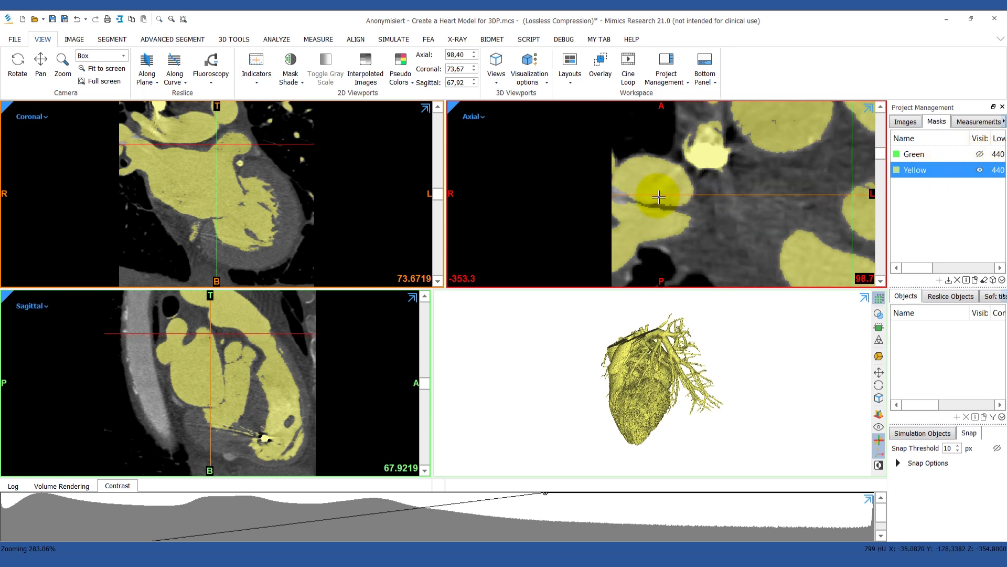
scroll(659, 197, up, 6)
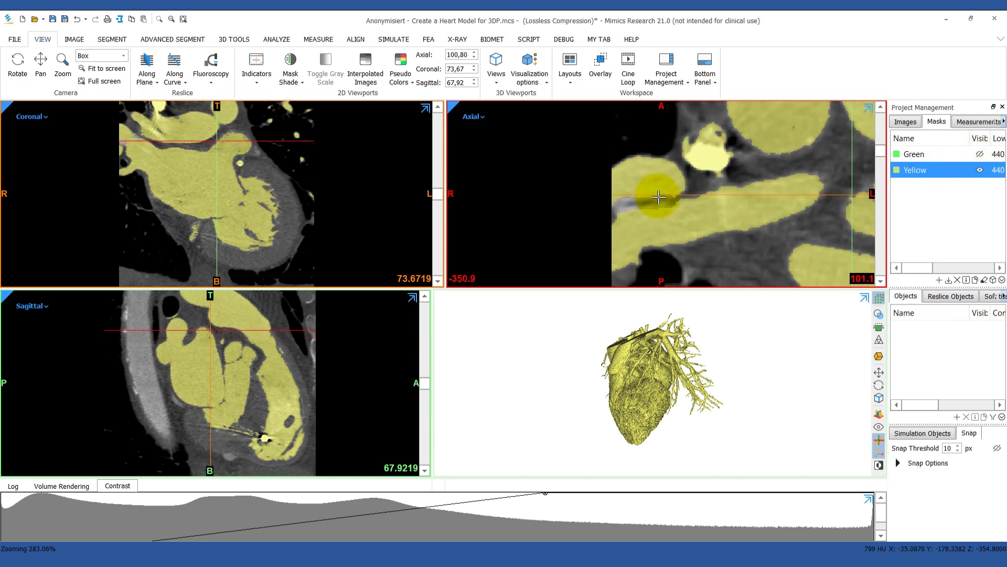
scroll(659, 196, up, 9)
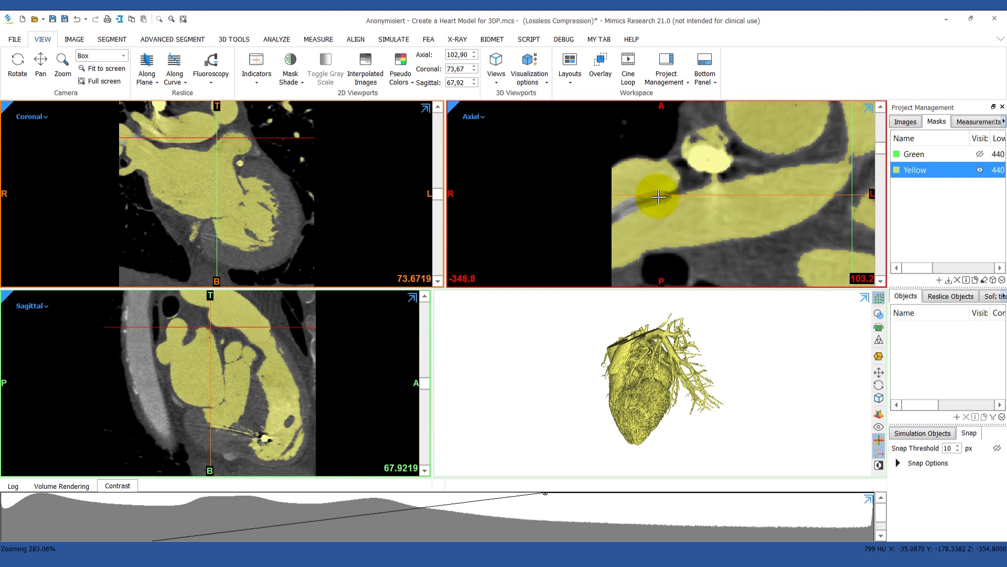
scroll(659, 196, up, 9)
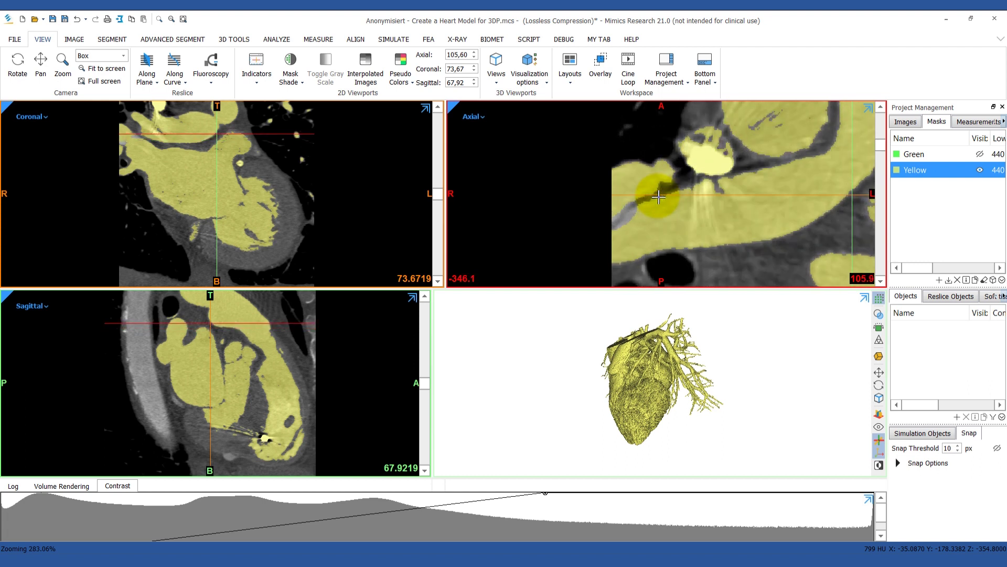
scroll(659, 197, up, 10)
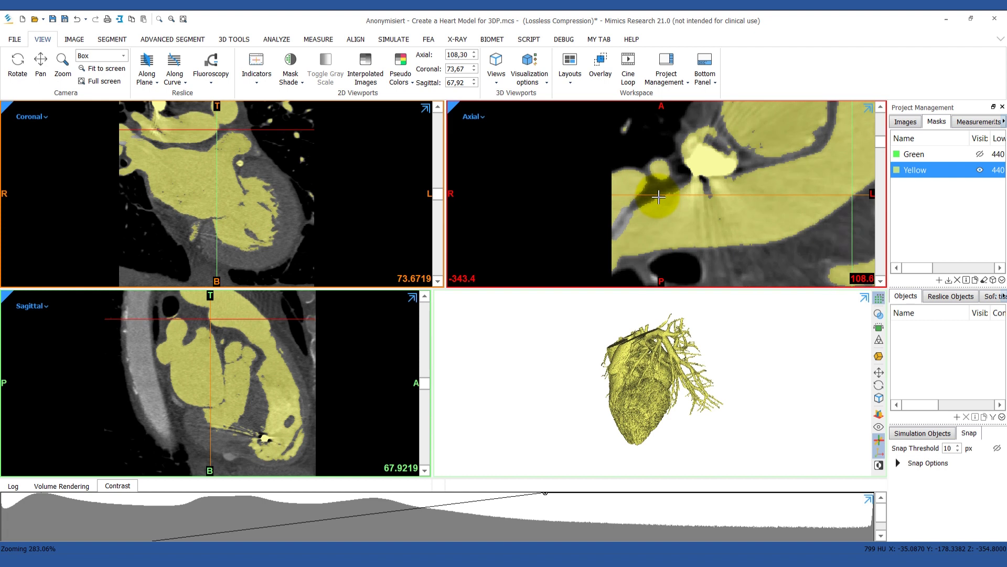
scroll(659, 197, up, 6)
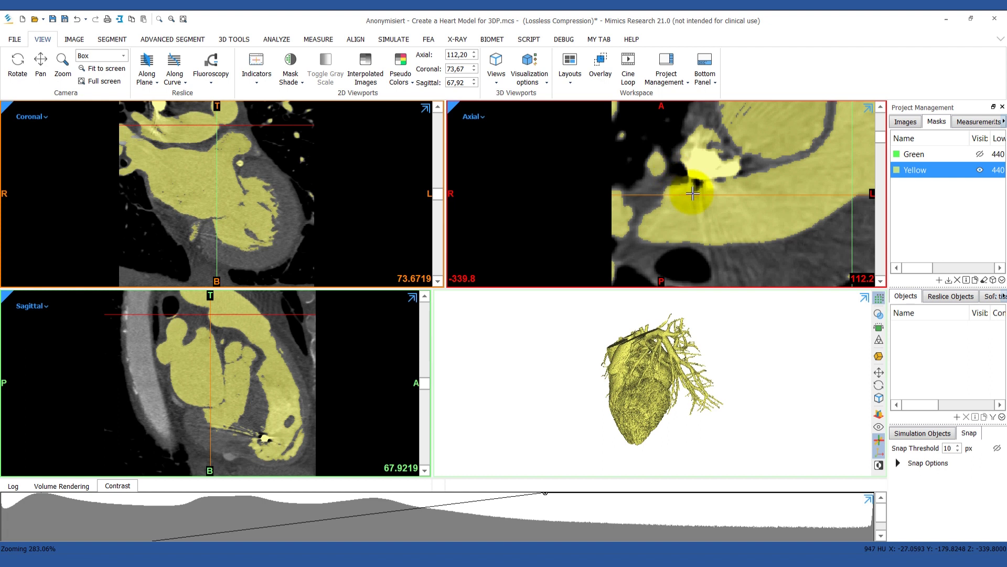
scroll(700, 185, down, 4)
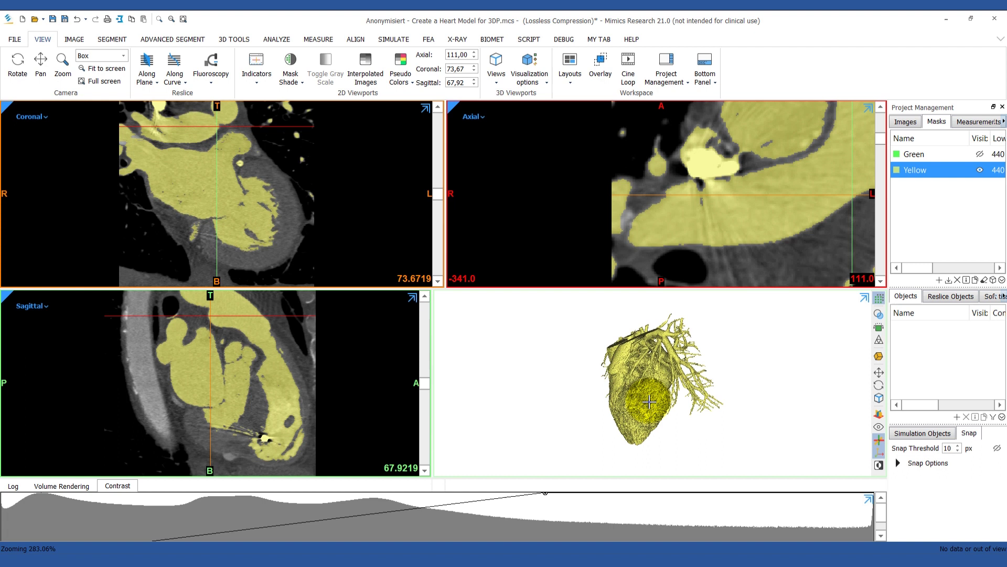
Start Edit Masks with the Lasso in Erase mode and erase the thin vessel branches beside the great vessels in the 3D preview.
click(112, 40)
click(288, 75)
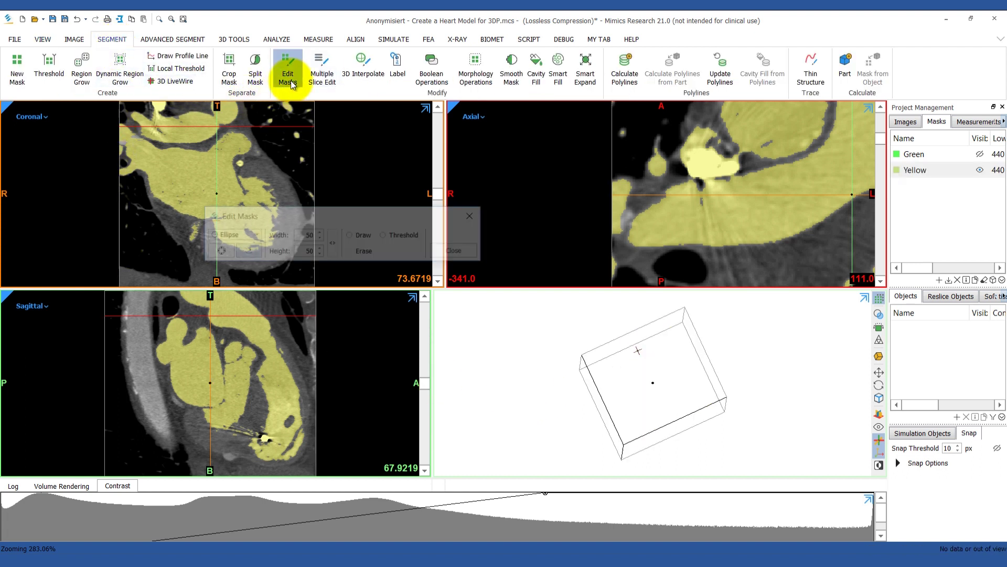
click(243, 242)
click(231, 246)
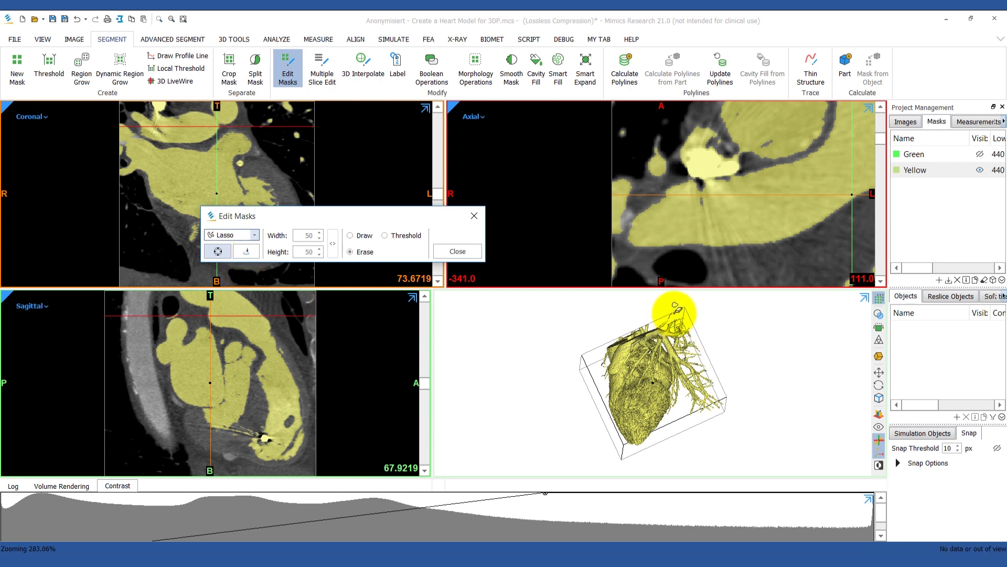
right_drag(667, 363, 674, 321)
mouse_move(671, 321)
mouse_down()
mouse_move(738, 360)
mouse_move(686, 308)
mouse_move(694, 315)
mouse_up()
mouse_move(546, 378)
right_down()
mouse_move(589, 385)
mouse_move(682, 331)
right_up()
mouse_move(682, 332)
mouse_down()
mouse_move(697, 378)
mouse_move(710, 387)
mouse_move(718, 368)
mouse_move(702, 321)
mouse_up()
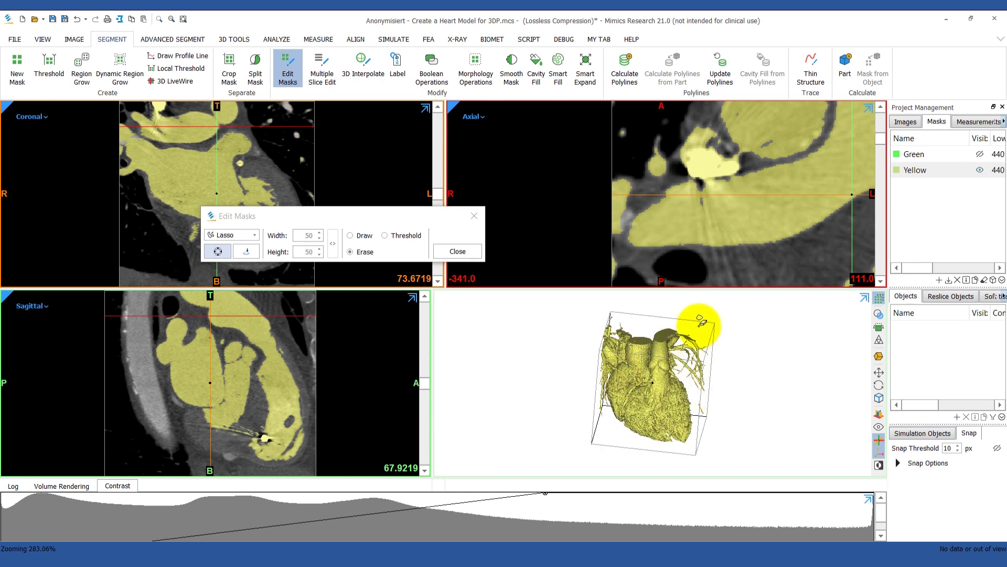
Lasso-erase the thin vessel branches on the opposite side of the heart in the 3D preview and finish editing the mask.
right_drag(630, 340, 605, 342)
mouse_move(605, 342)
mouse_down()
mouse_move(617, 374)
mouse_move(600, 407)
mouse_move(585, 345)
mouse_up()
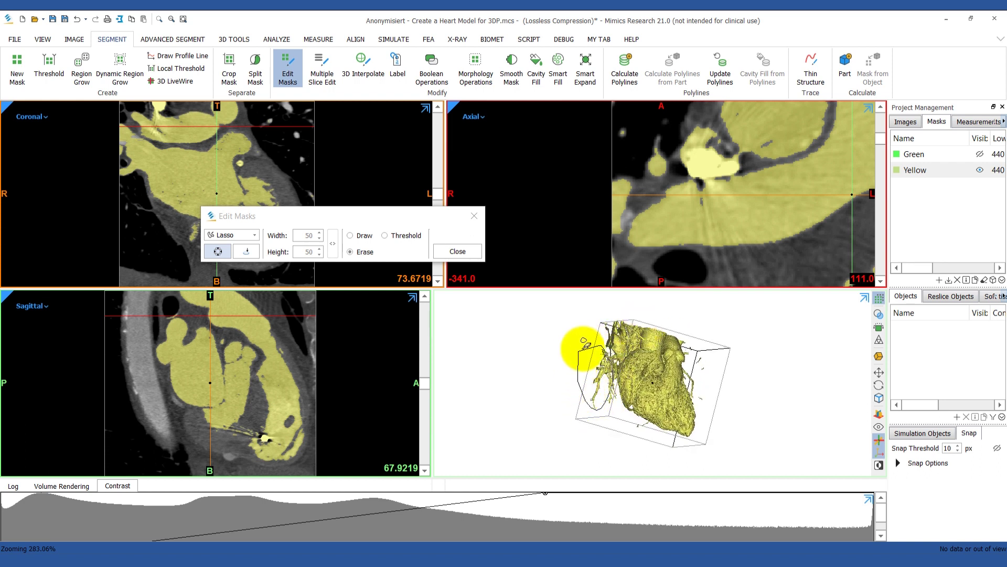
mouse_move(596, 353)
right_down()
mouse_move(749, 364)
mouse_move(573, 377)
mouse_move(697, 376)
mouse_move(677, 367)
right_up()
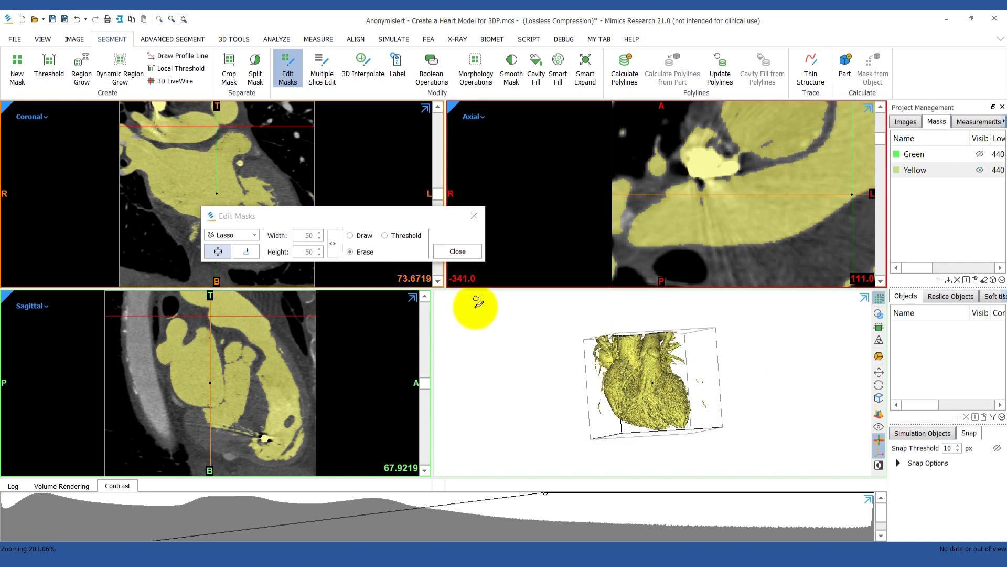
click(457, 251)
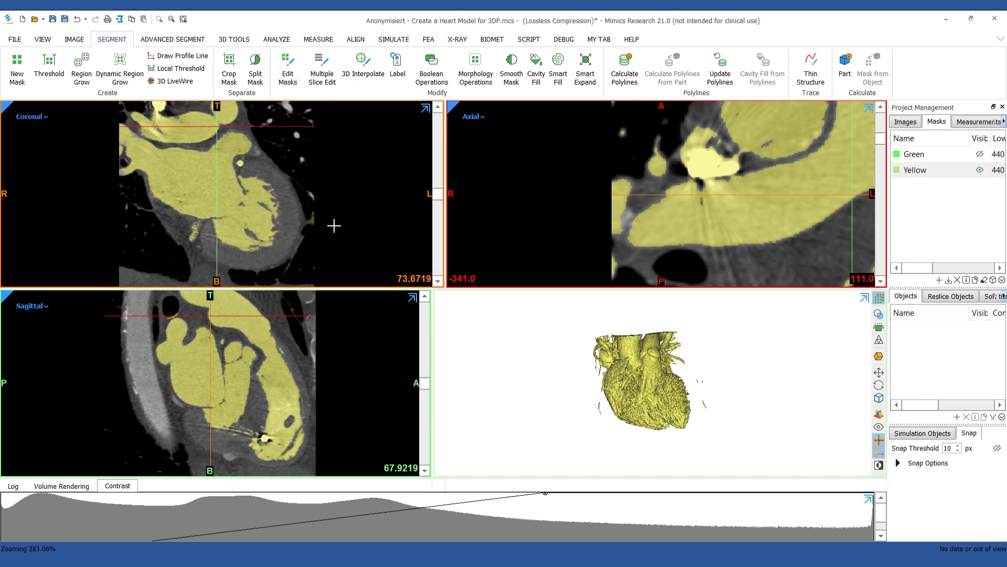
Region grow the main heart body from the Yellow mask into a new mask with 6-connectivity, keeping the original mask.
click(83, 66)
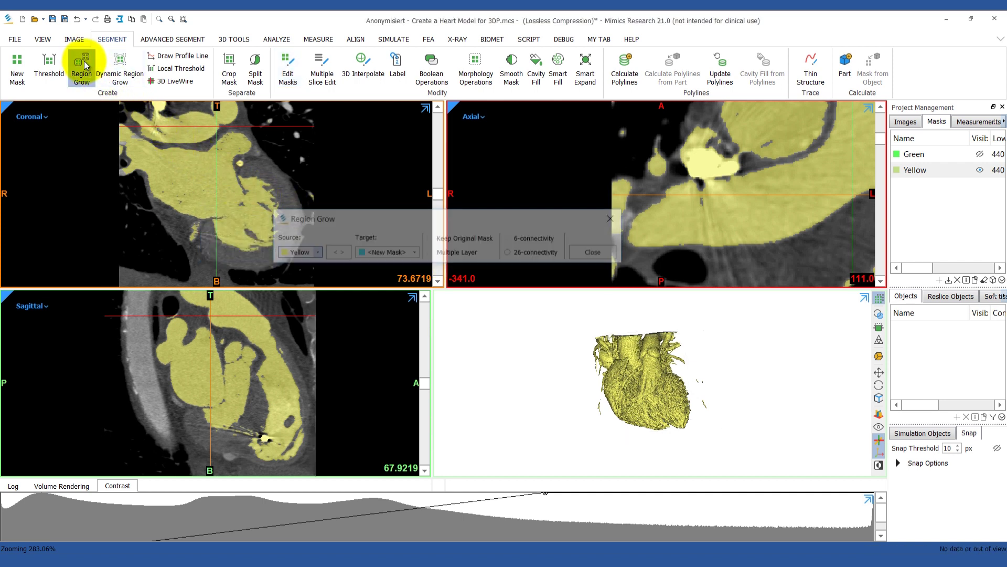
click(651, 400)
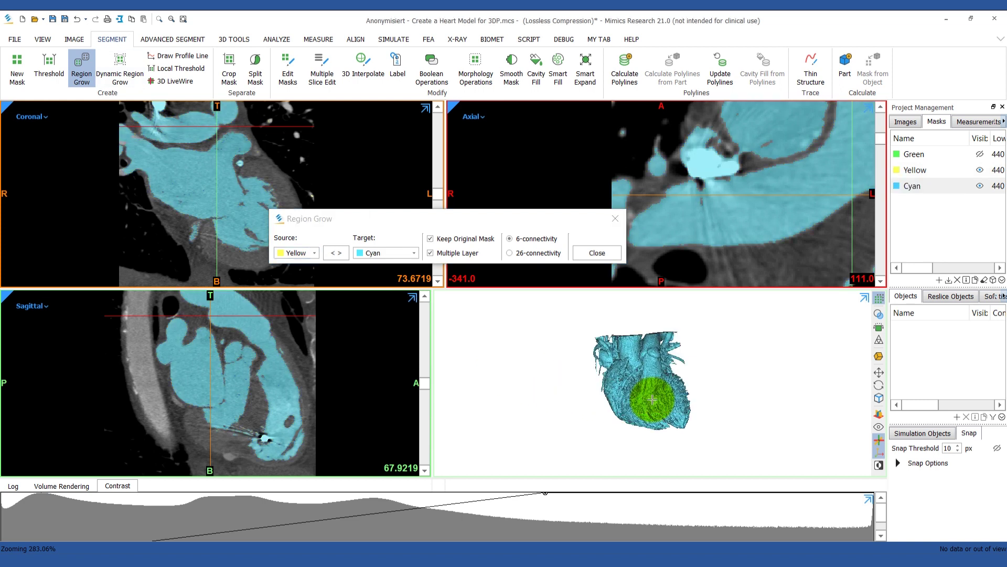
click(598, 253)
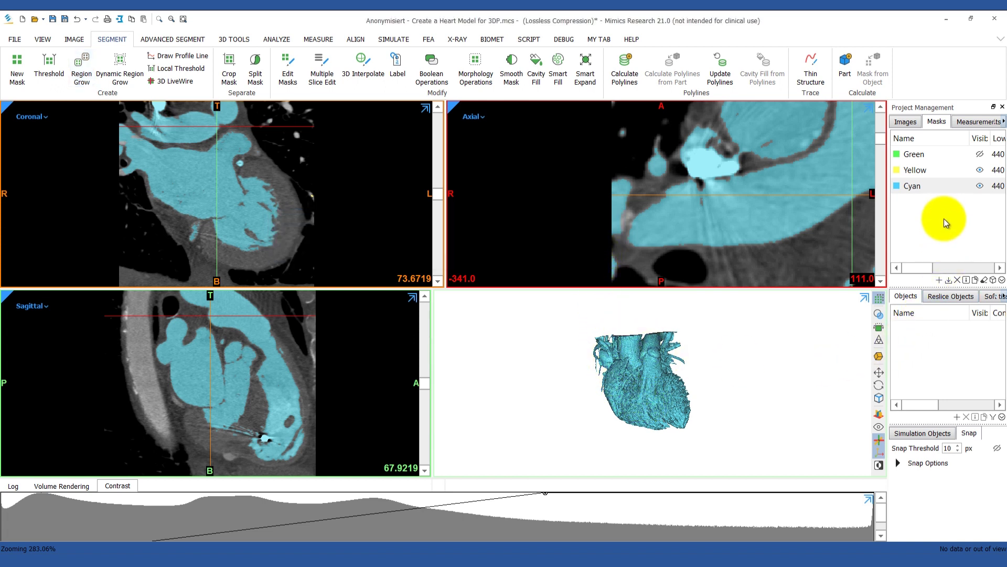
Calculate a 3D part from the Cyan mask at Optimal quality.
click(937, 186)
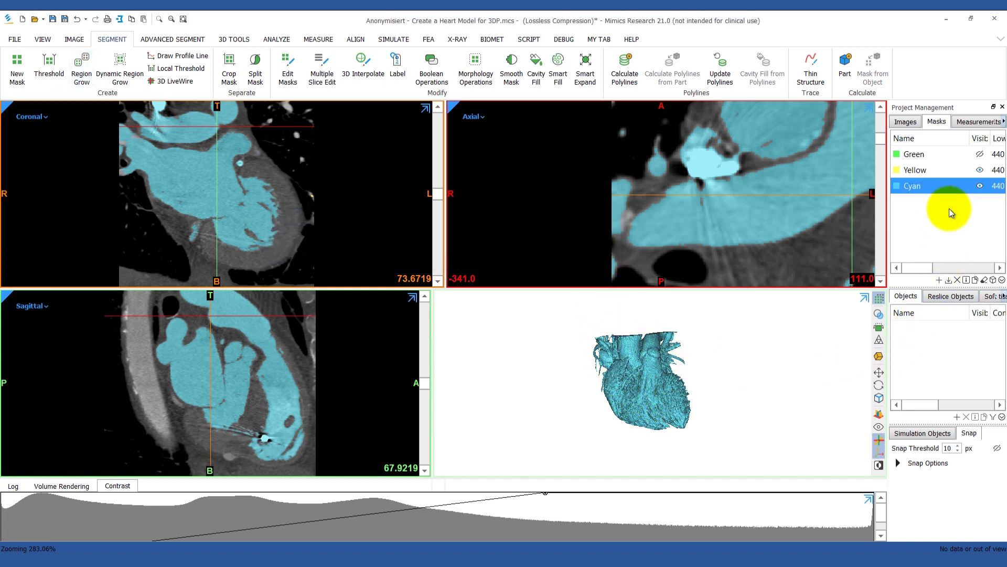
click(992, 282)
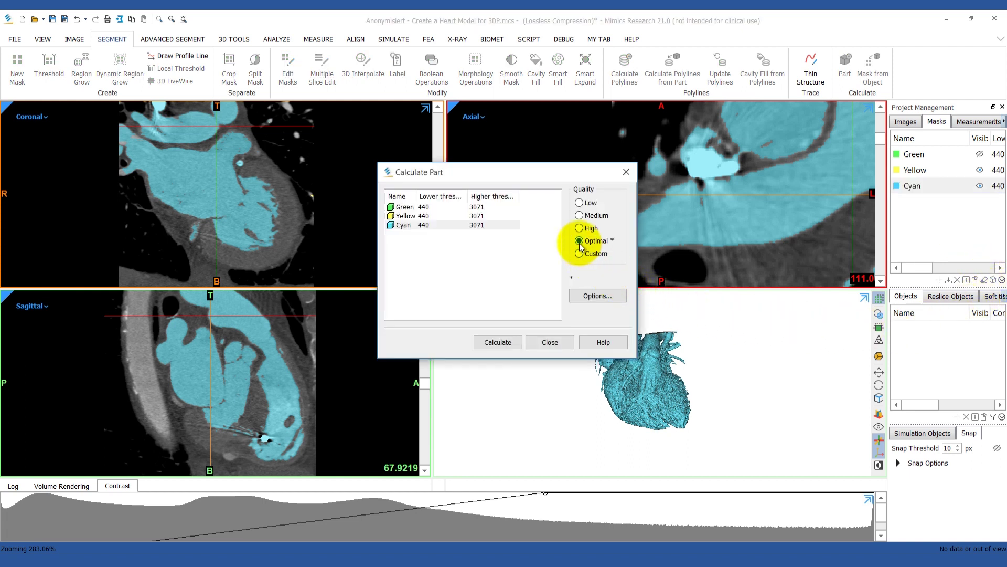
click(510, 346)
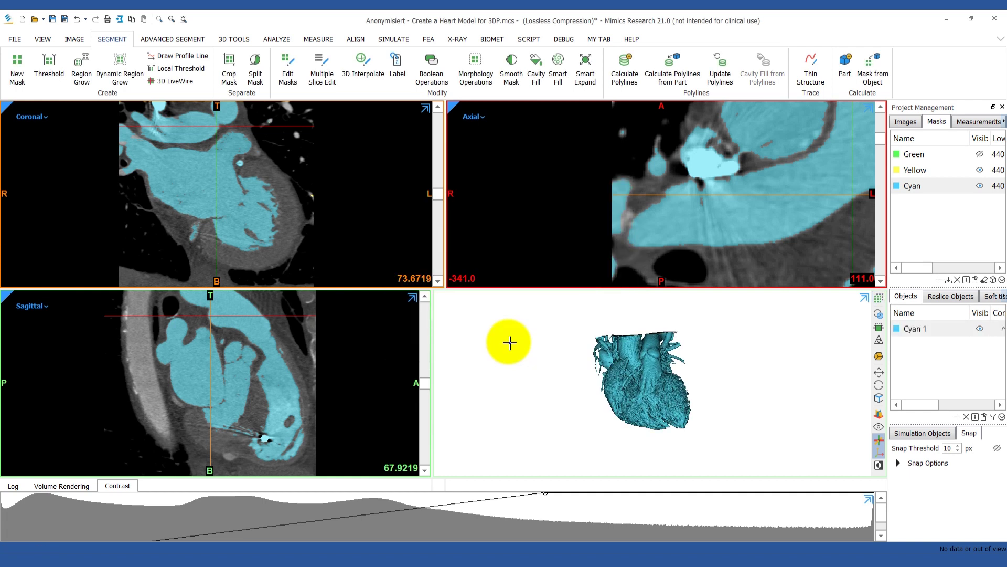
Inspect the calculated heart part in 3D and export Cyan 1 to 3-matic.
right_drag(549, 360, 879, 373)
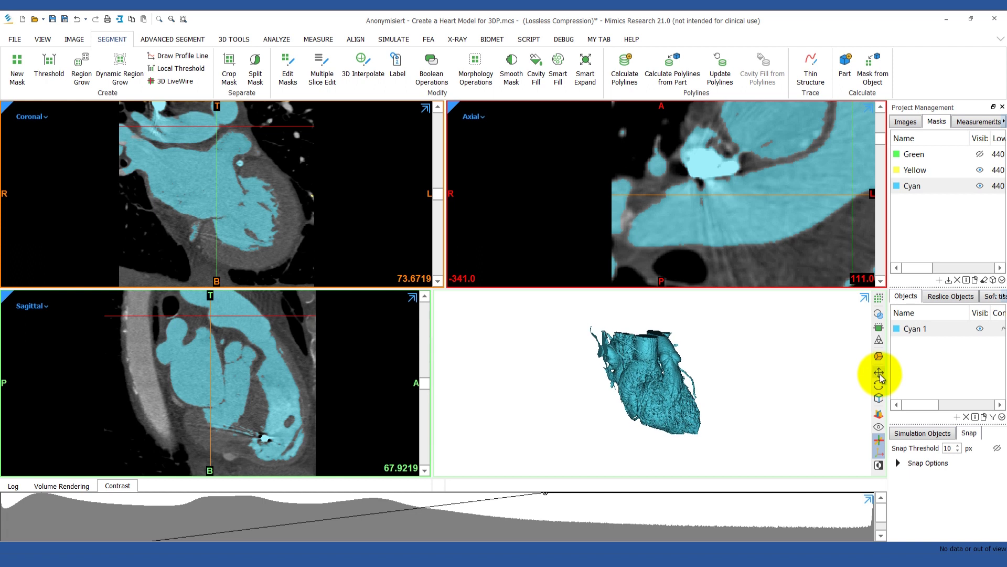
click(880, 376)
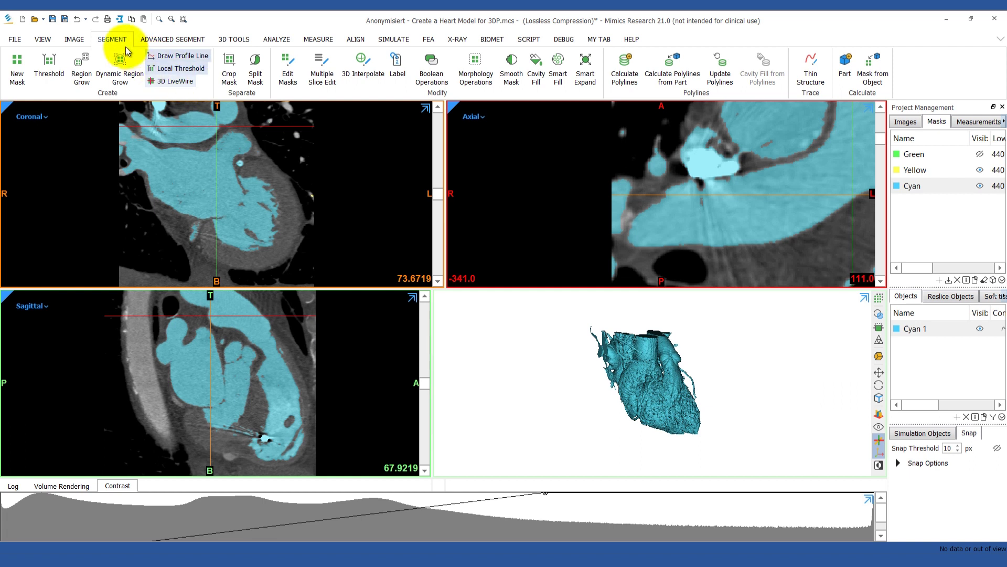
click(15, 40)
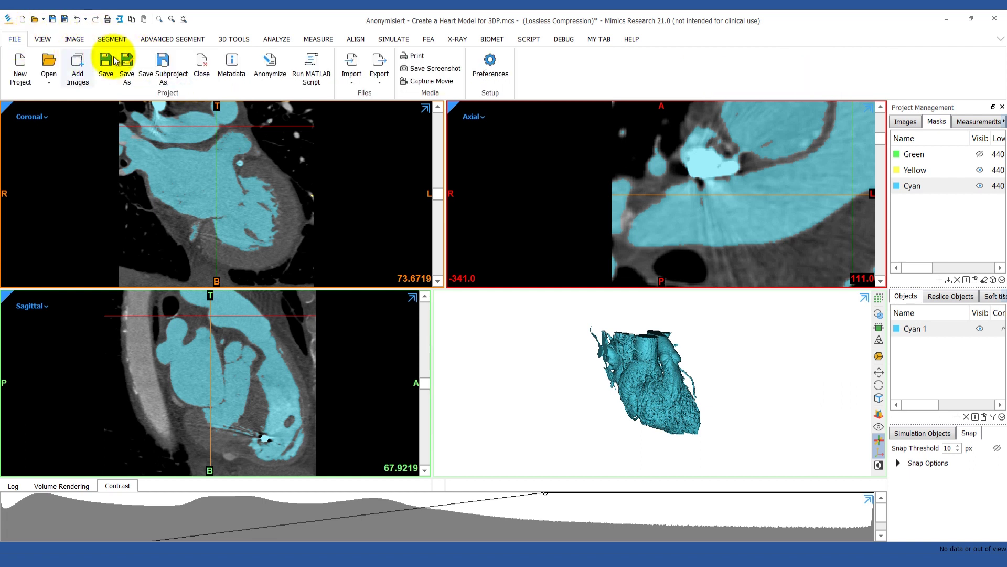
click(379, 68)
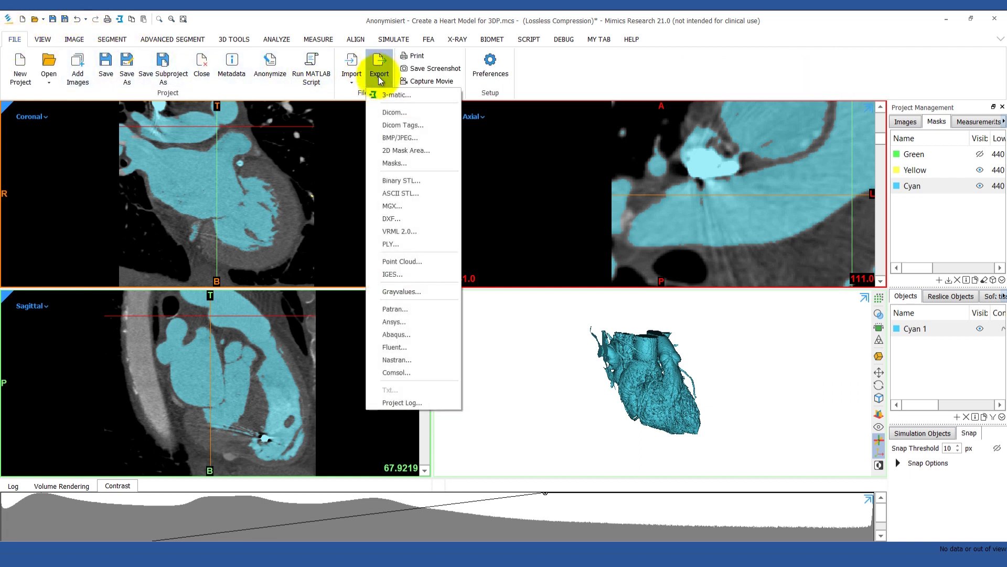
click(382, 94)
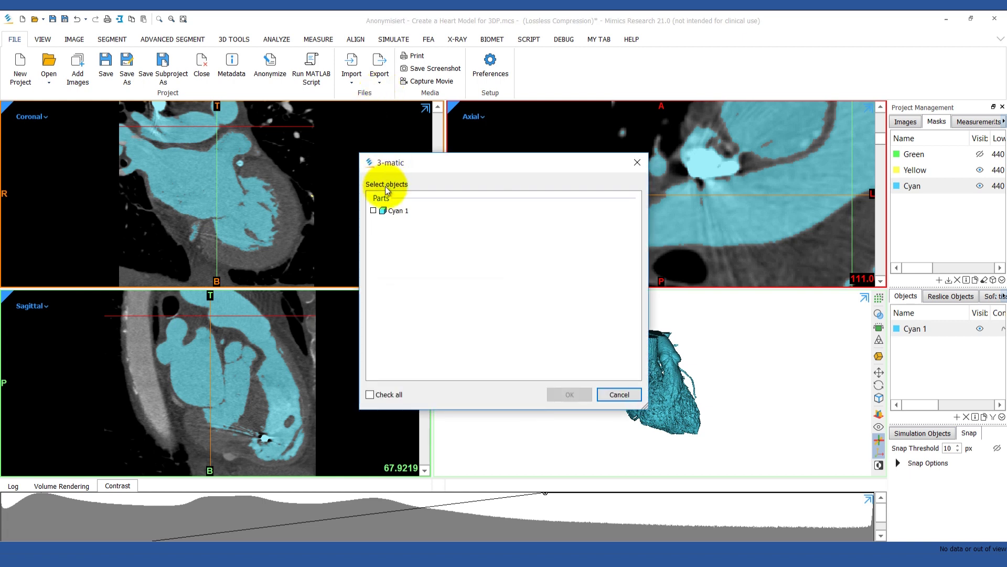
click(392, 211)
click(570, 394)
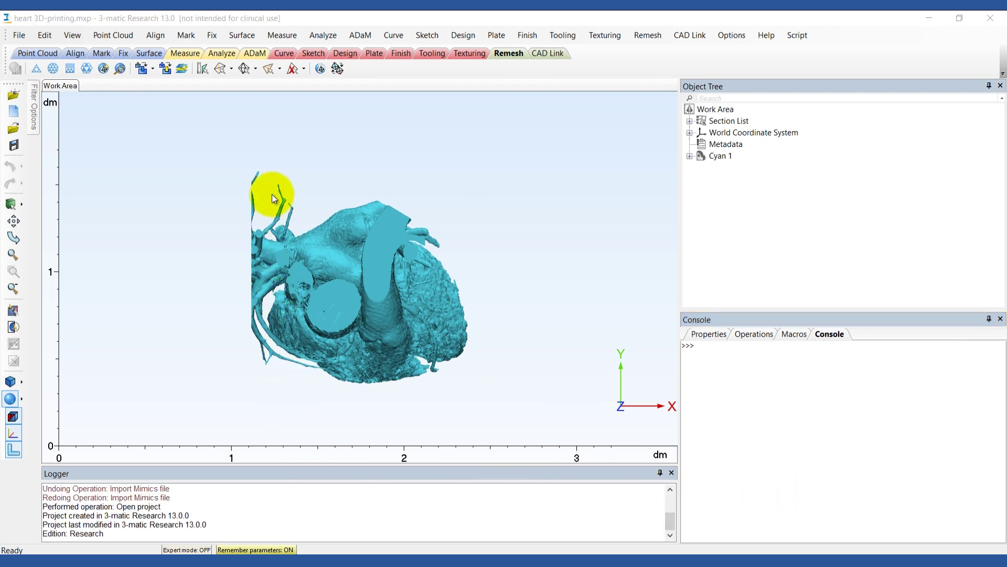
Wrap the Cyan 1 part with a gap closing distance of 0.0000 and a smallest detail of 0.7500.
click(214, 36)
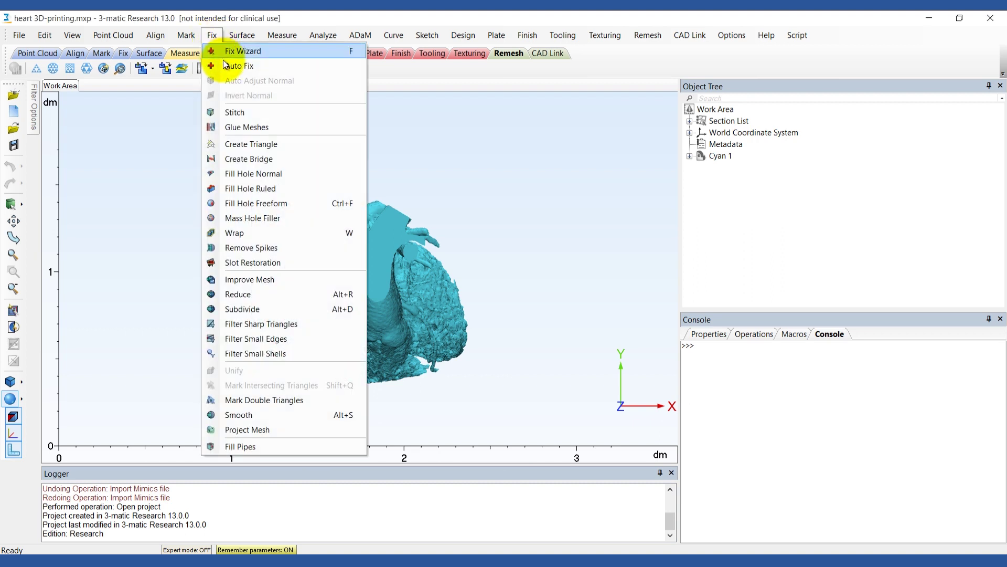
click(218, 236)
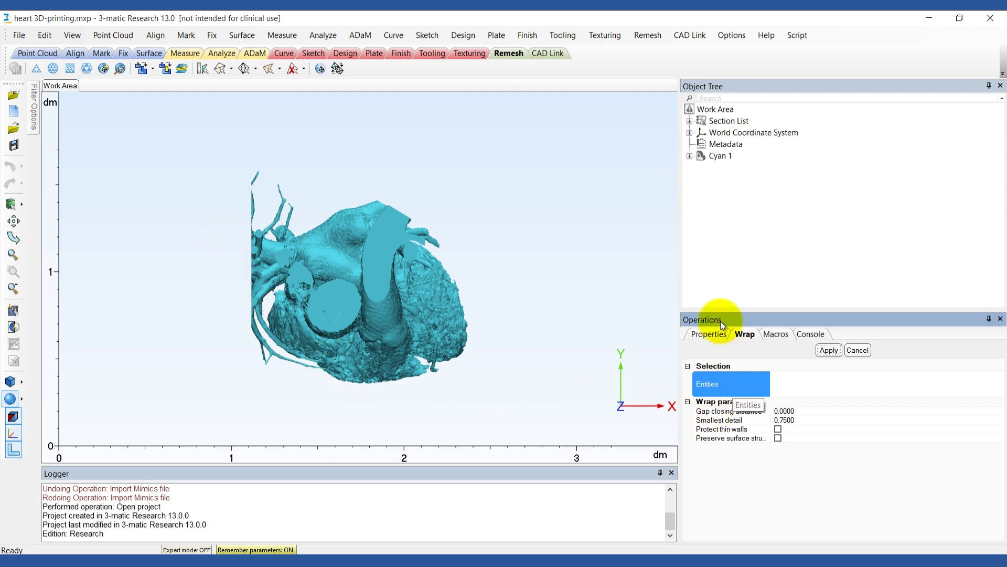
click(719, 160)
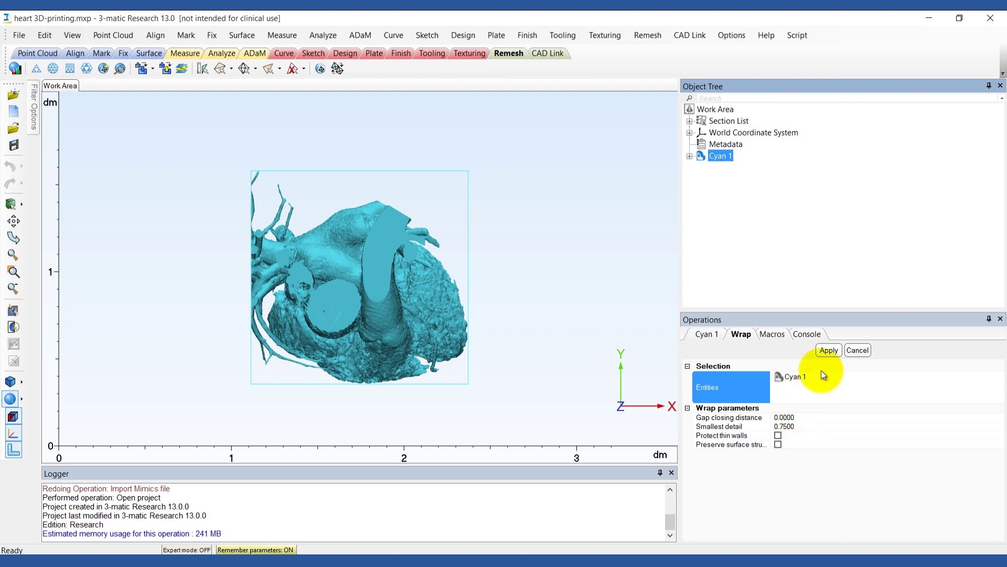
click(824, 351)
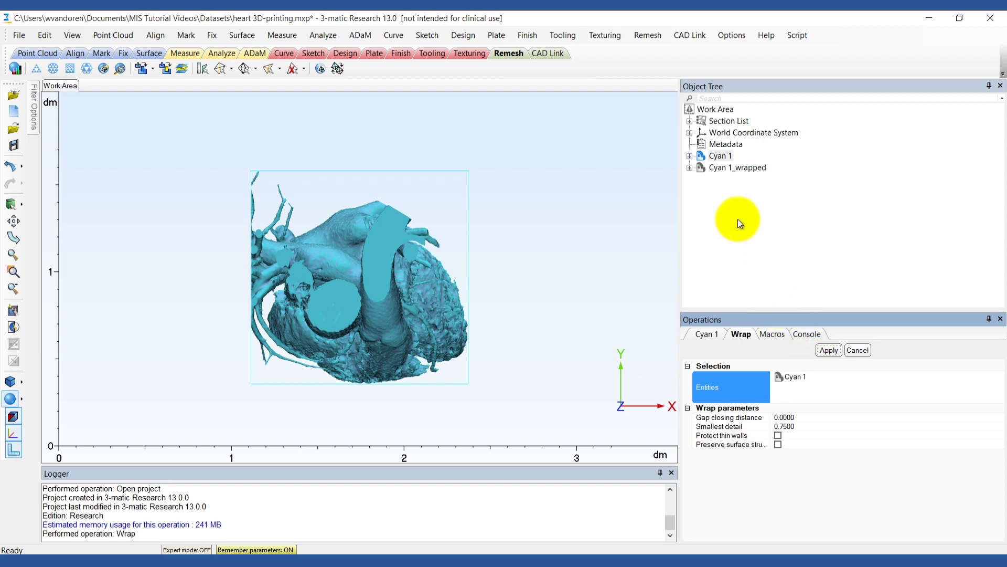
Hide the original Cyan 1 part and inspect the wrapped heart from the front.
right_click(730, 156)
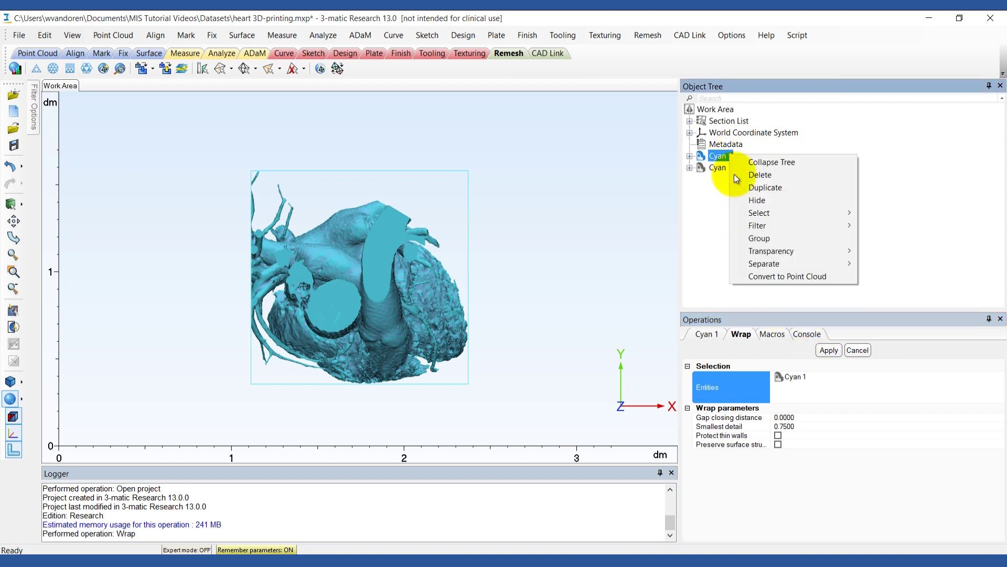
click(751, 201)
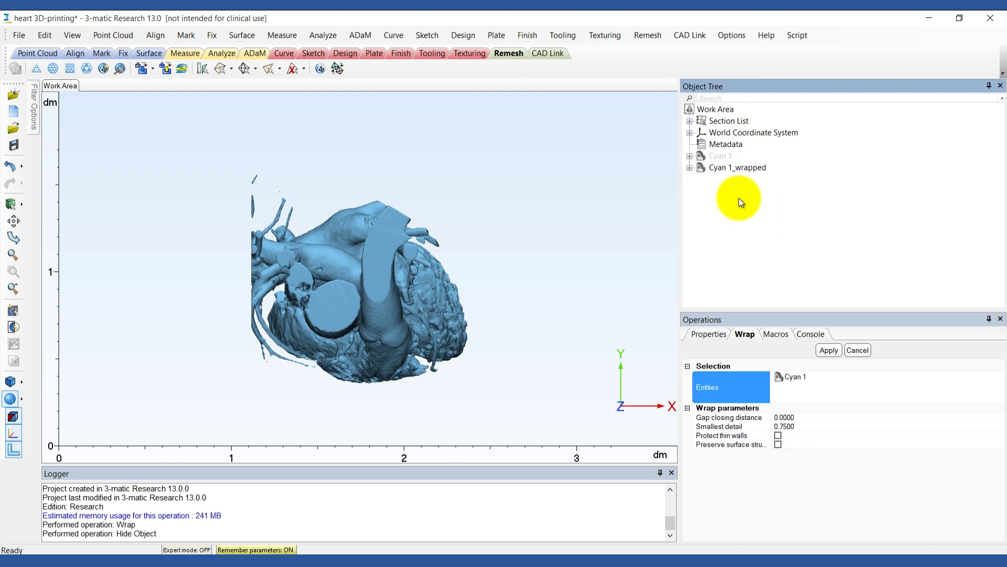
right_drag(448, 287, 410, 216)
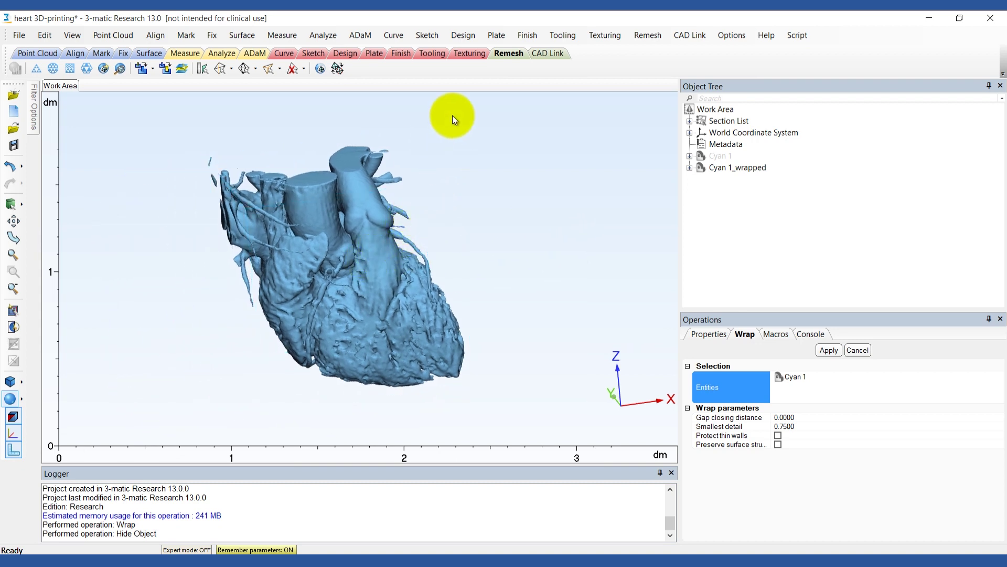
Hollow Cyan 1_wrapped to the inside with a distance of 1.0000 and a smallest detail of 0.7500.
click(455, 36)
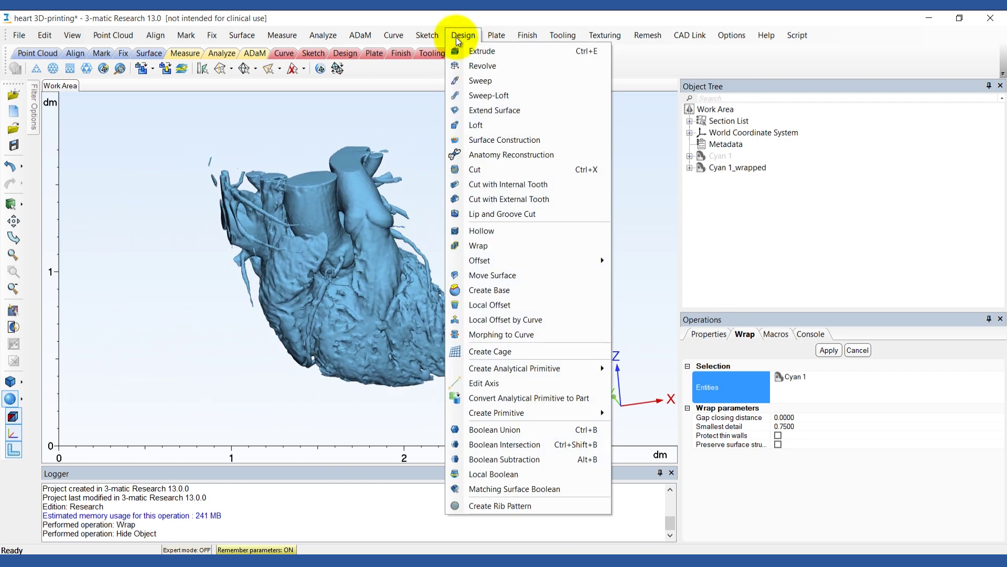
click(478, 232)
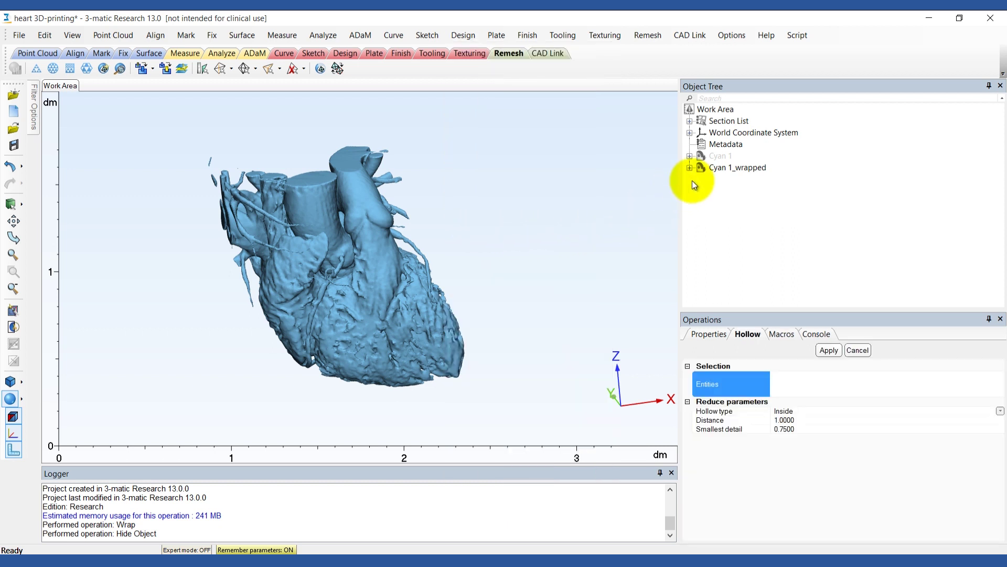
click(704, 164)
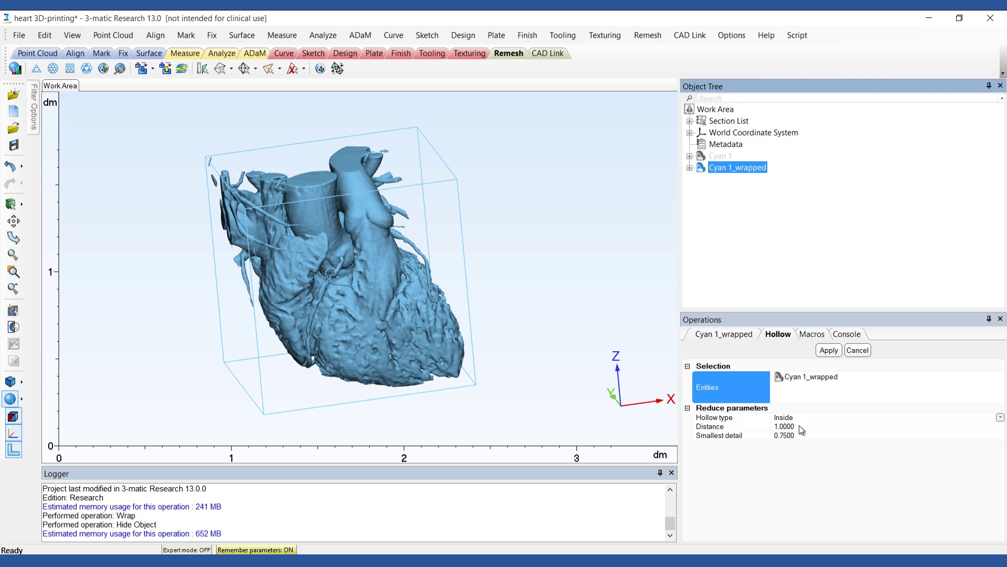
click(822, 351)
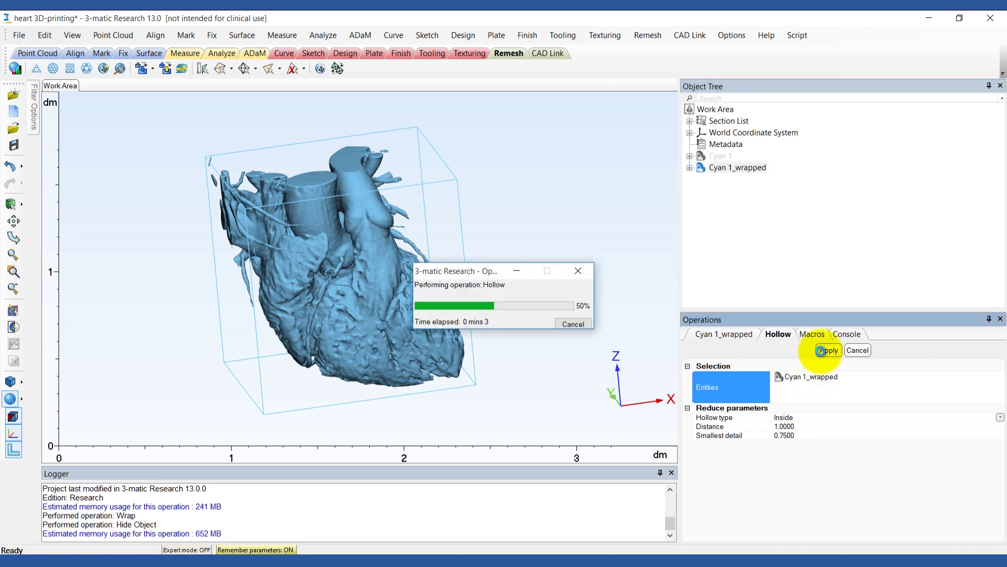
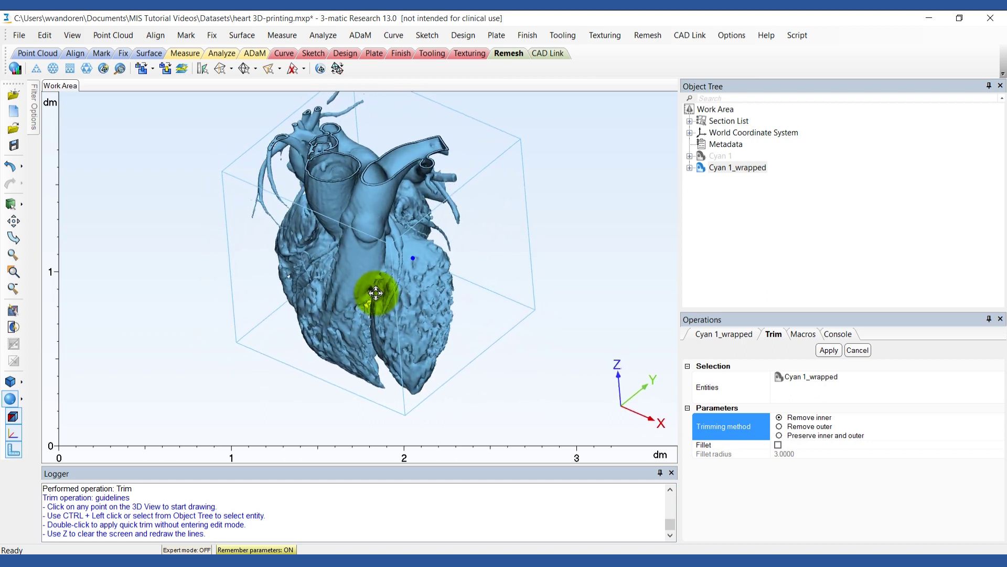
Trim off the lower tip of the hollowed heart with a four-point outline, using the Remove inner method.
click(277, 306)
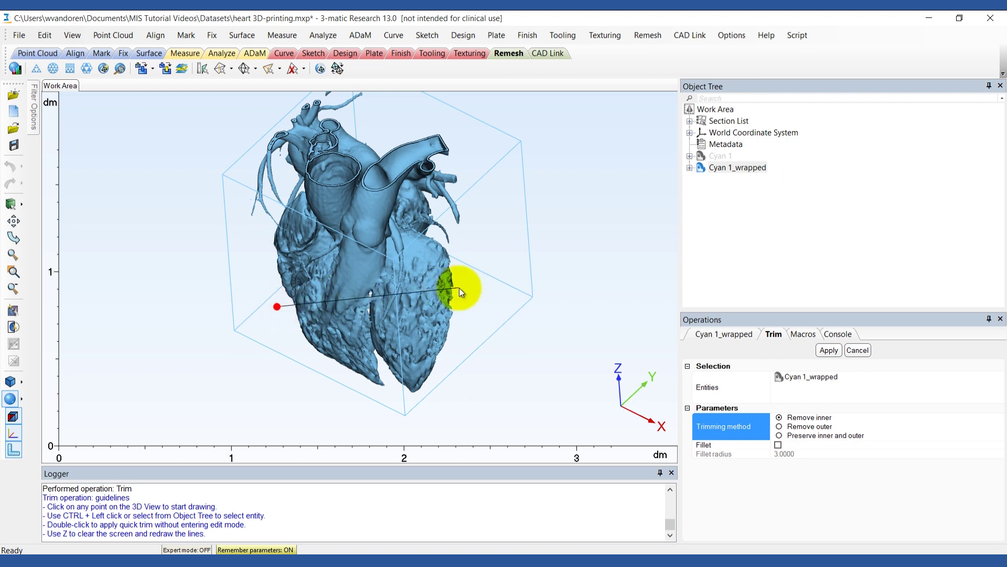
click(476, 315)
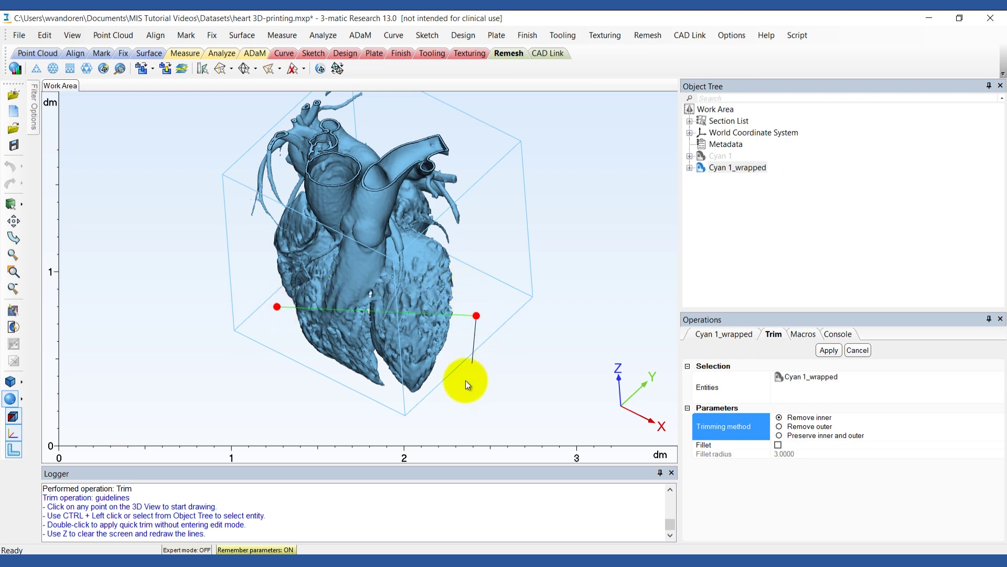
click(459, 402)
click(307, 404)
click(277, 306)
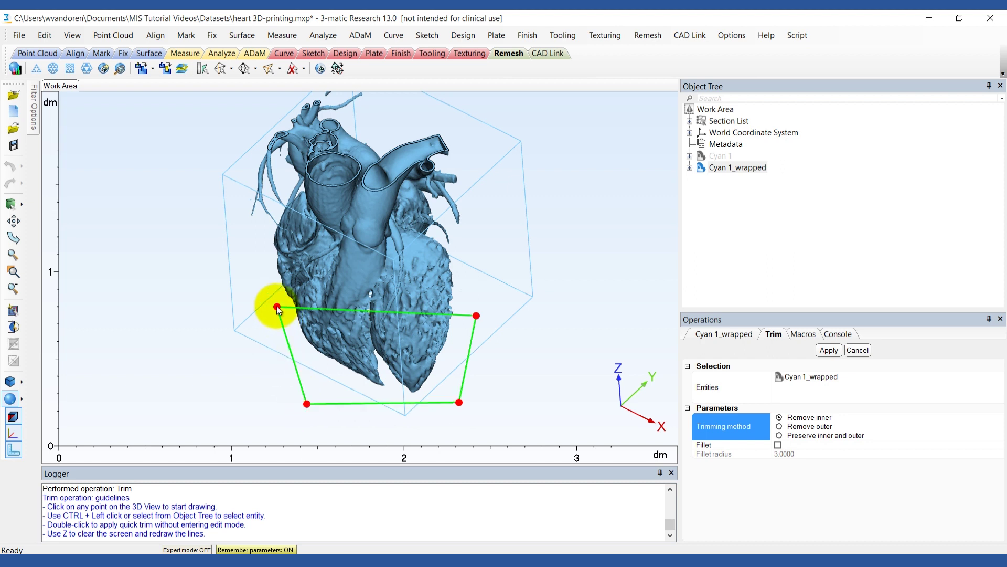
click(829, 352)
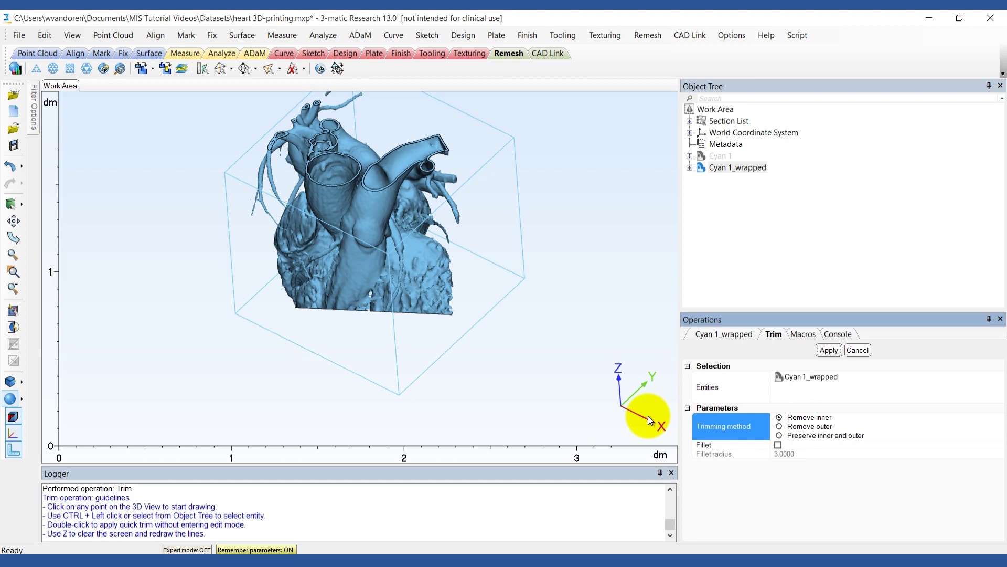
Mark the main heart shell from the cut side, invert the marking and delete the marked loose shells.
right_drag(487, 404, 487, 297)
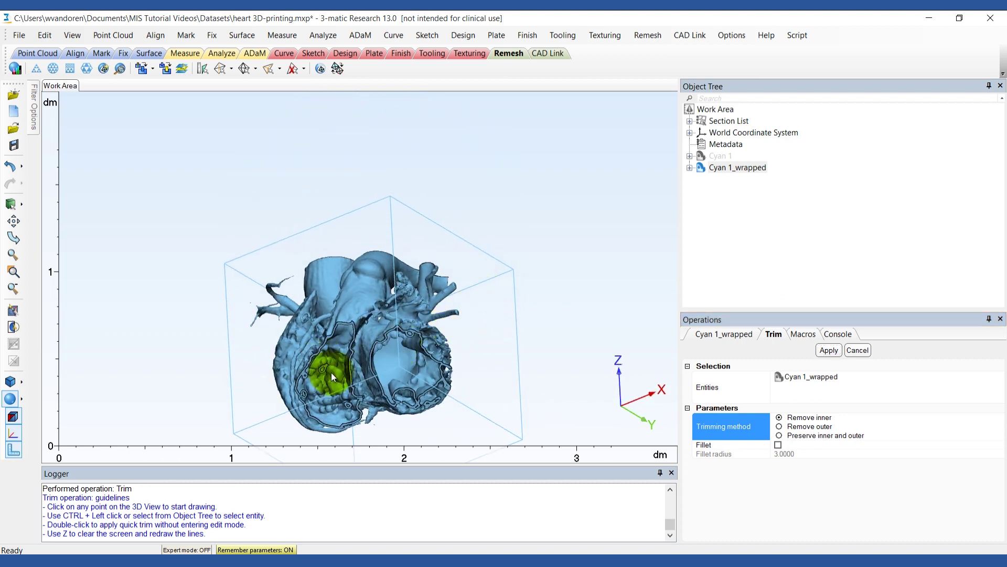
scroll(341, 403, up, 5)
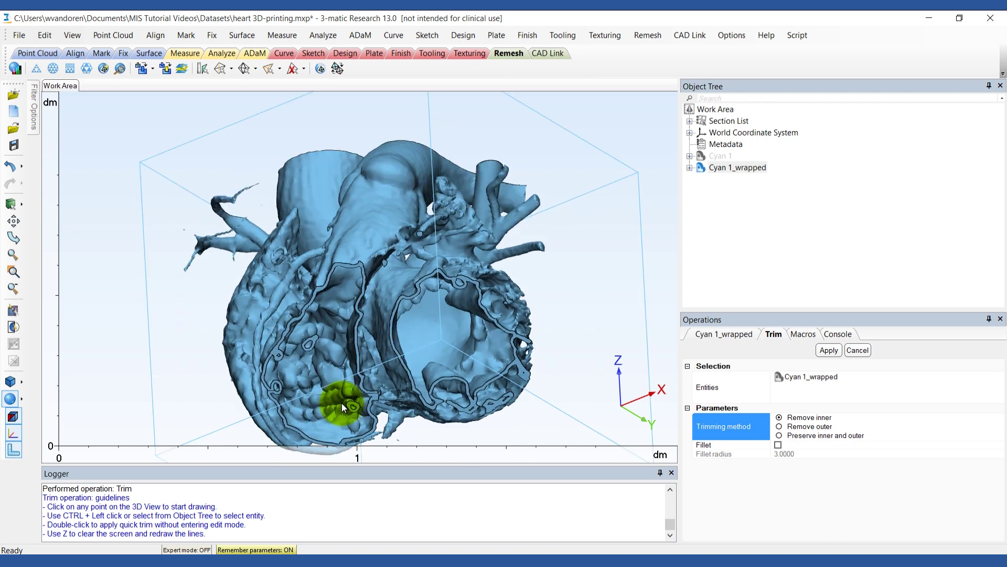
right_drag(328, 396, 348, 393)
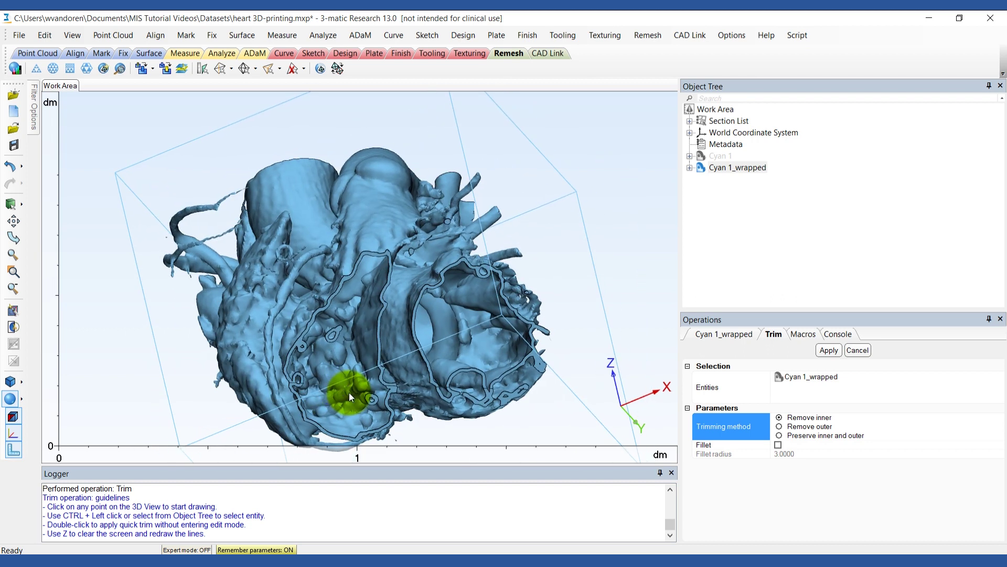
click(188, 35)
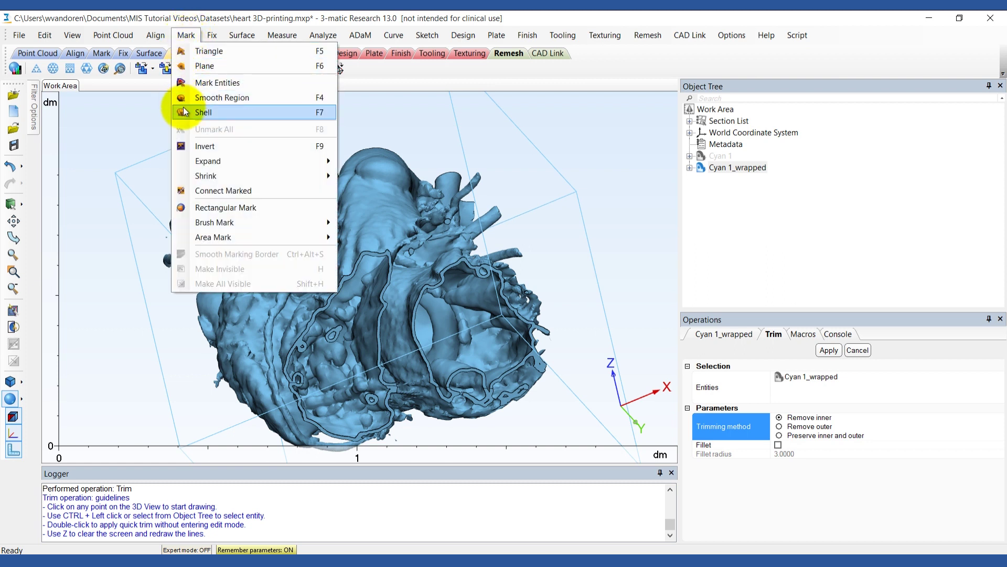
click(190, 113)
click(261, 307)
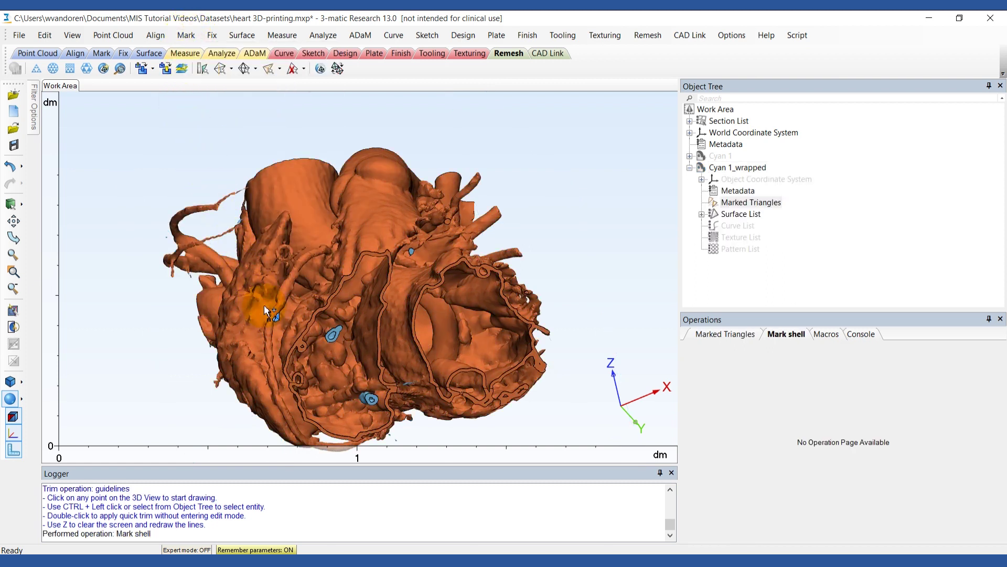
click(184, 37)
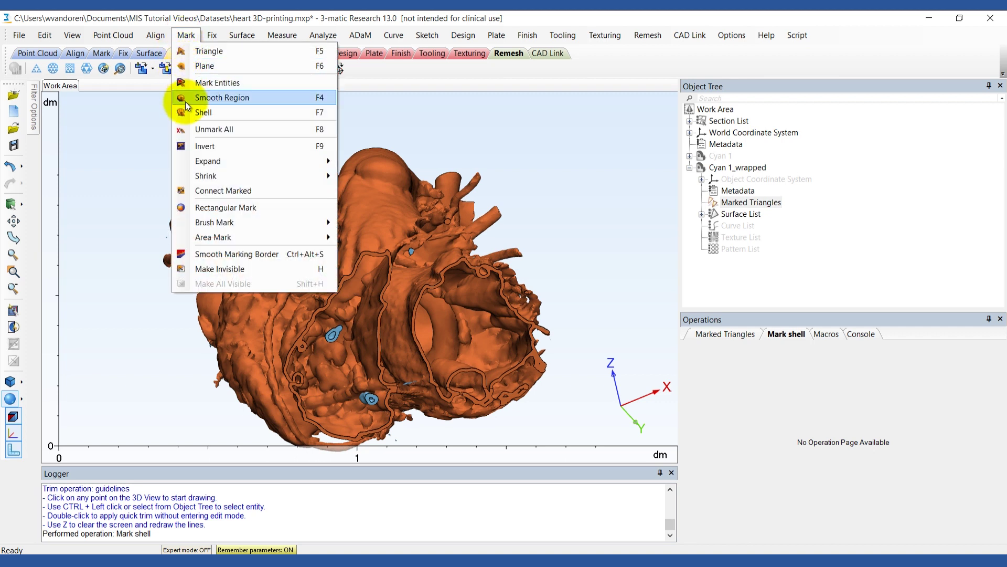
click(181, 146)
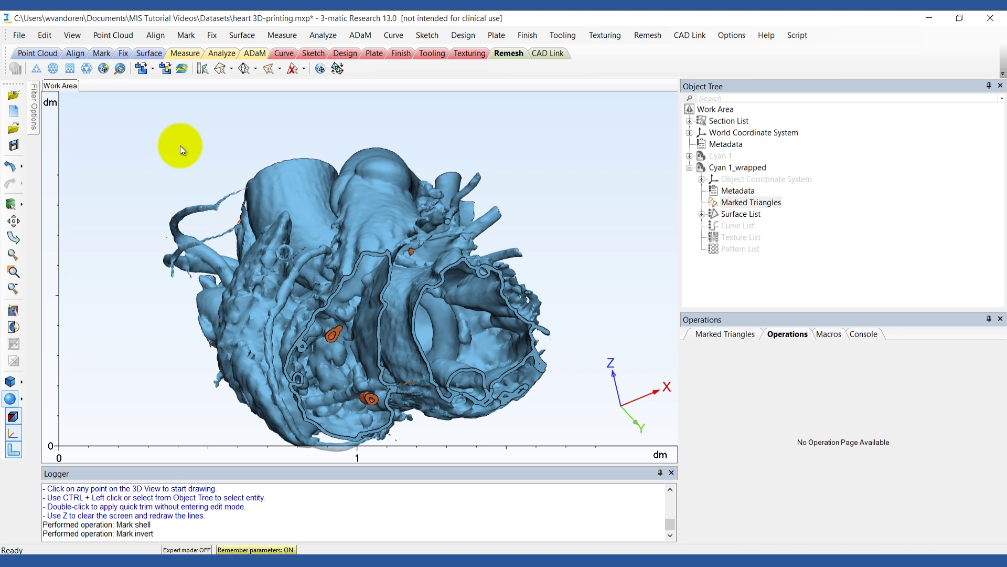
key(Delete)
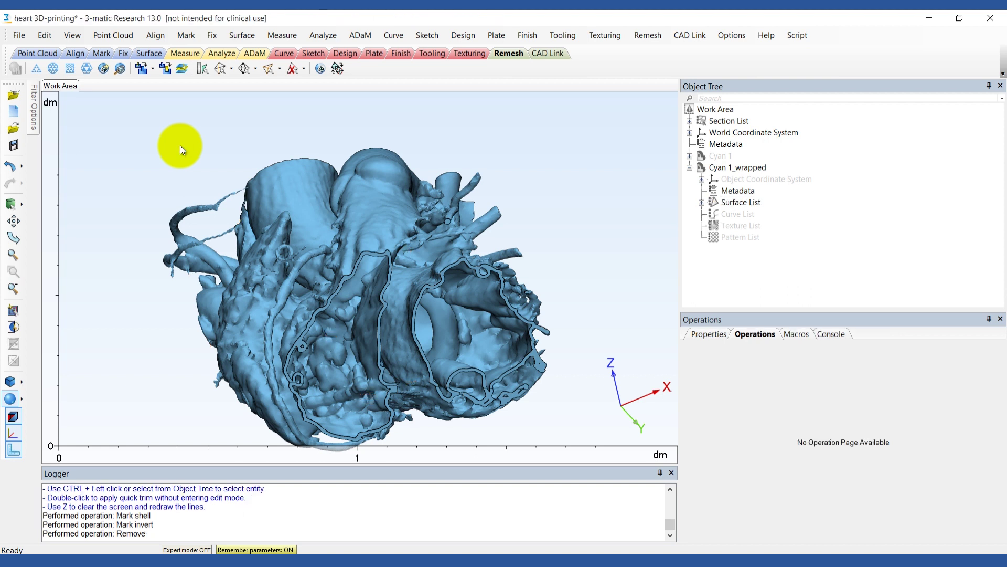
Undo the shell removal, the inverted marking, the shell marking and the trim.
key(ctrl+z)
key(ctrl+z)
key(ctrl+z)
key(ctrl+z)
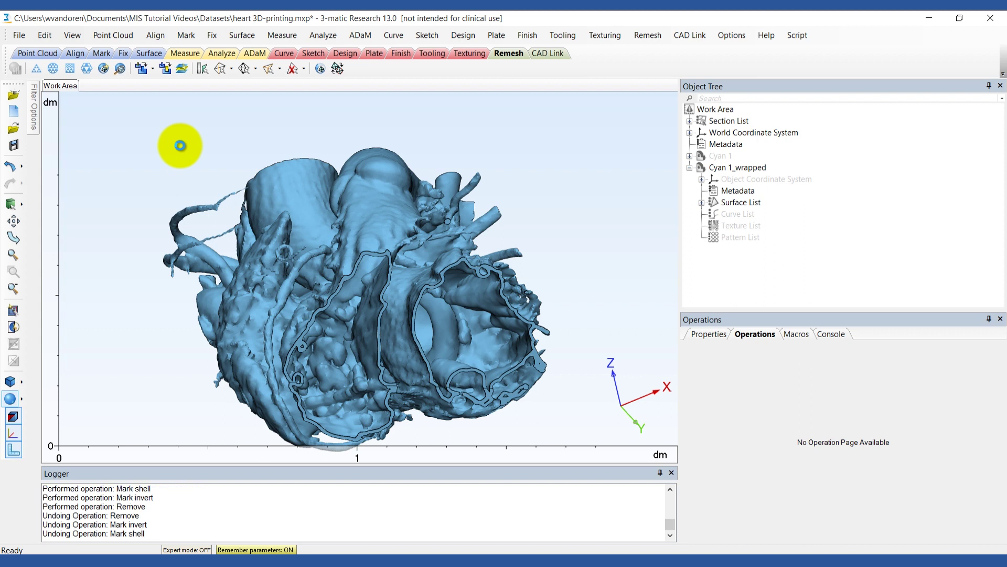
Trim Cyan 1_wrapped with a four-point outline around the lower tip of the heart, using the Preserve inner and outer method.
scroll(184, 157, down, 3)
right_drag(191, 177, 326, 265)
right_drag(412, 276, 366, 281)
right_drag(376, 228, 513, 261)
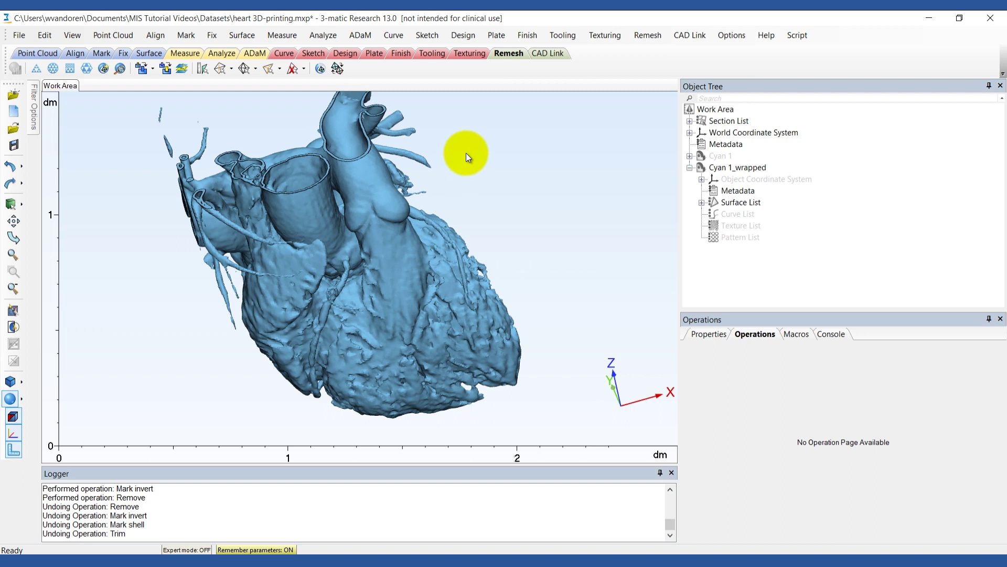
click(524, 39)
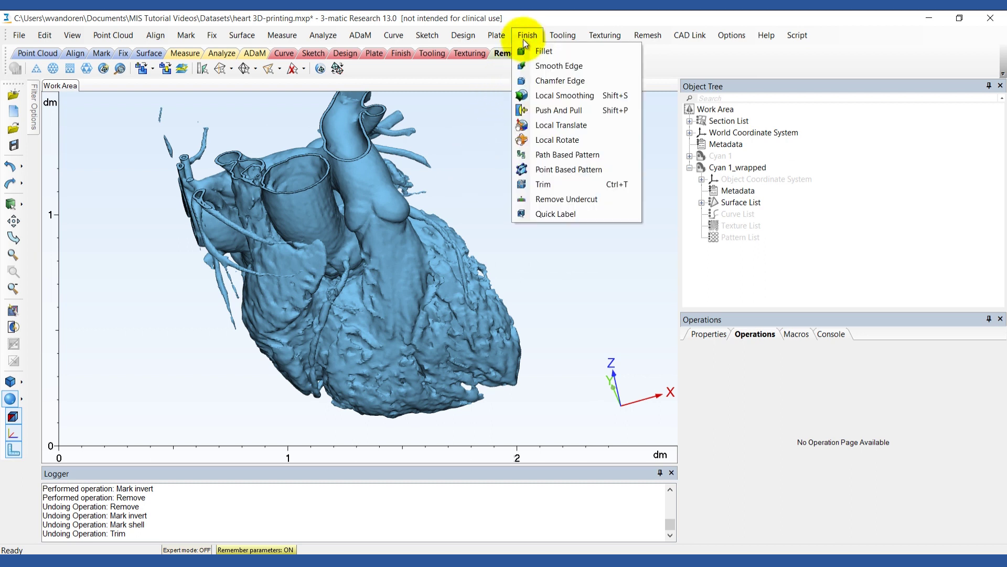
click(526, 186)
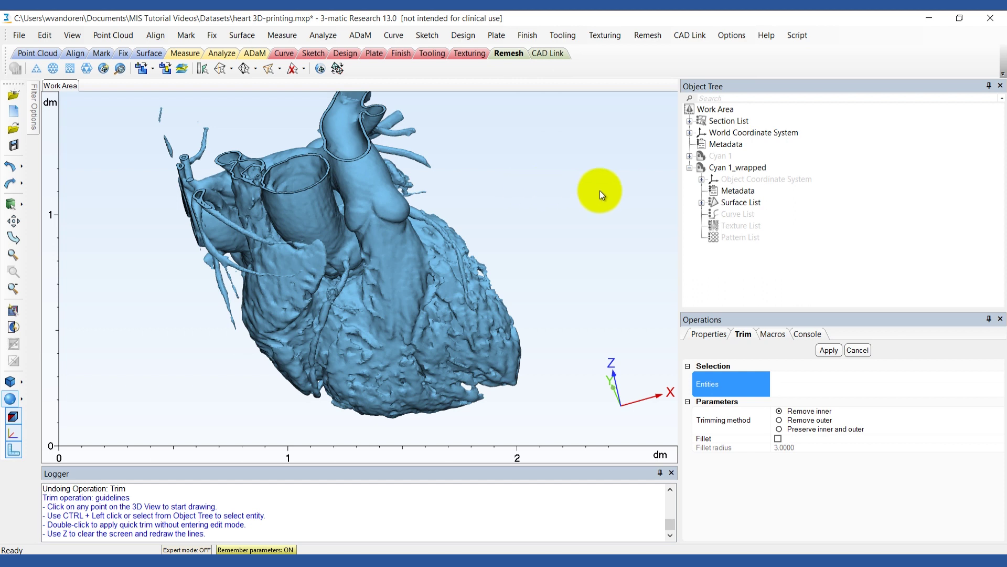
click(721, 168)
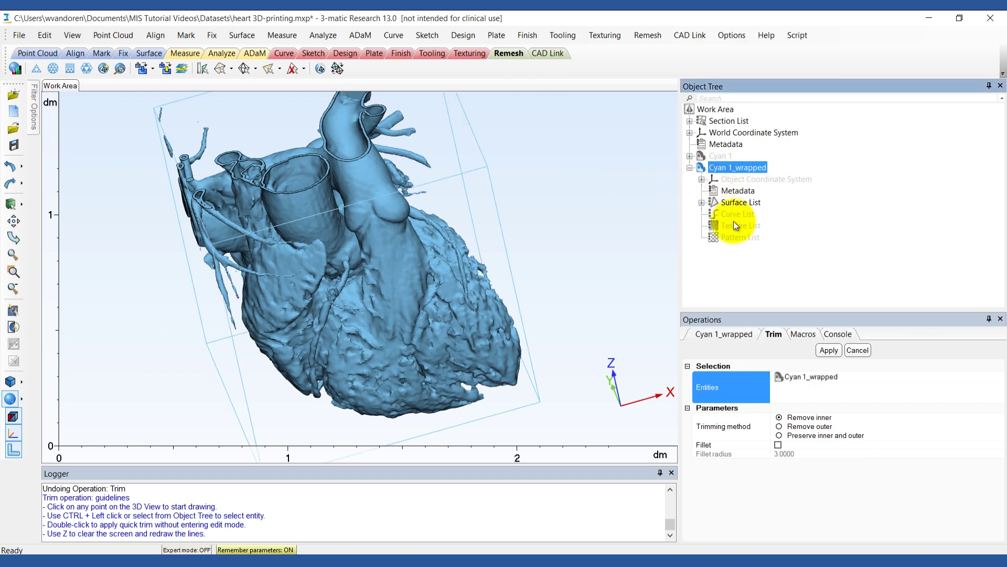
click(780, 435)
right_drag(472, 399, 282, 365)
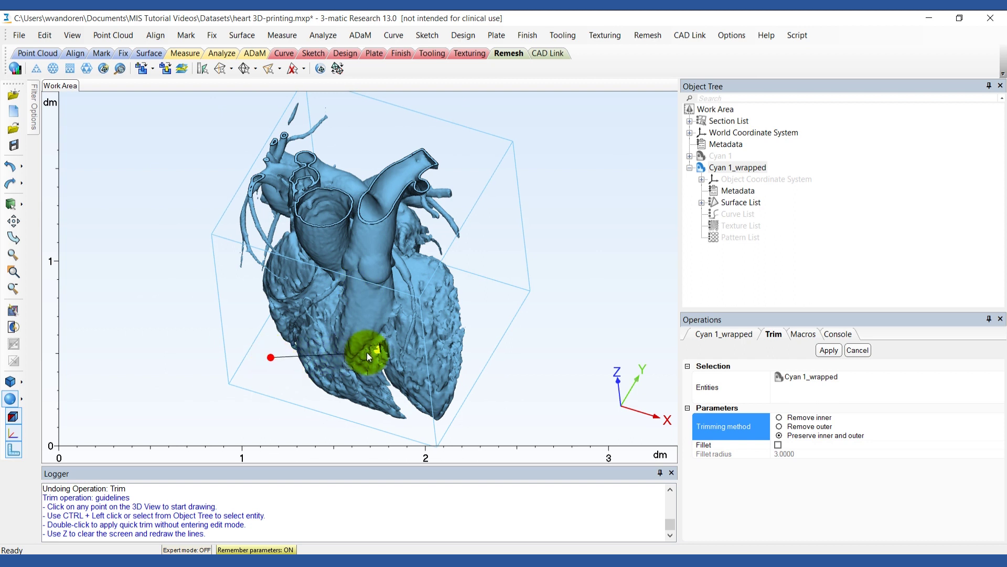
click(511, 326)
click(495, 426)
click(296, 428)
click(270, 357)
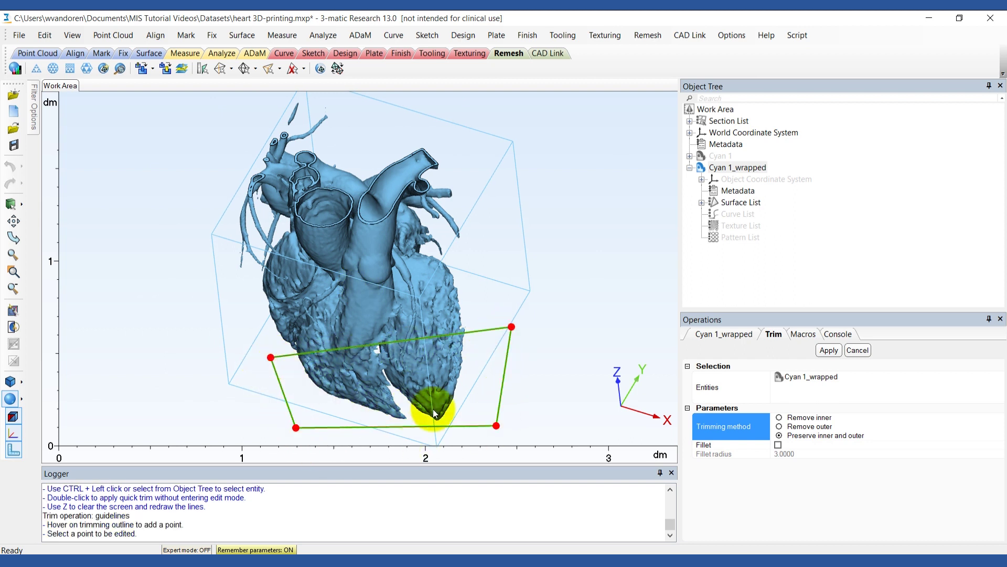
click(841, 351)
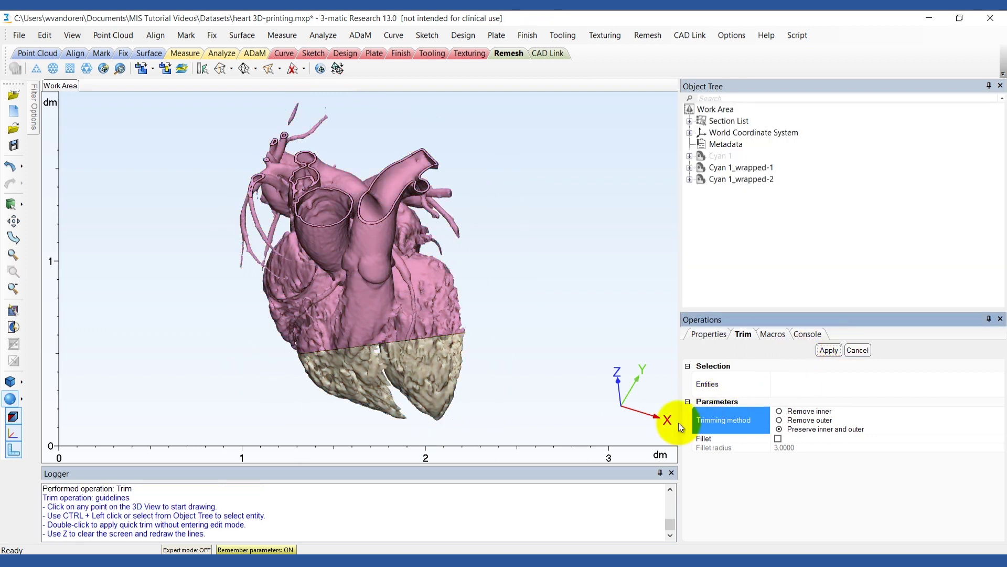
Hide the cut-off lower part, Cyan 1_wrapped-2.
middle_drag(367, 317, 402, 256)
mouse_move(402, 256)
right_down()
mouse_move(427, 207)
mouse_move(396, 250)
right_up()
right_click(723, 179)
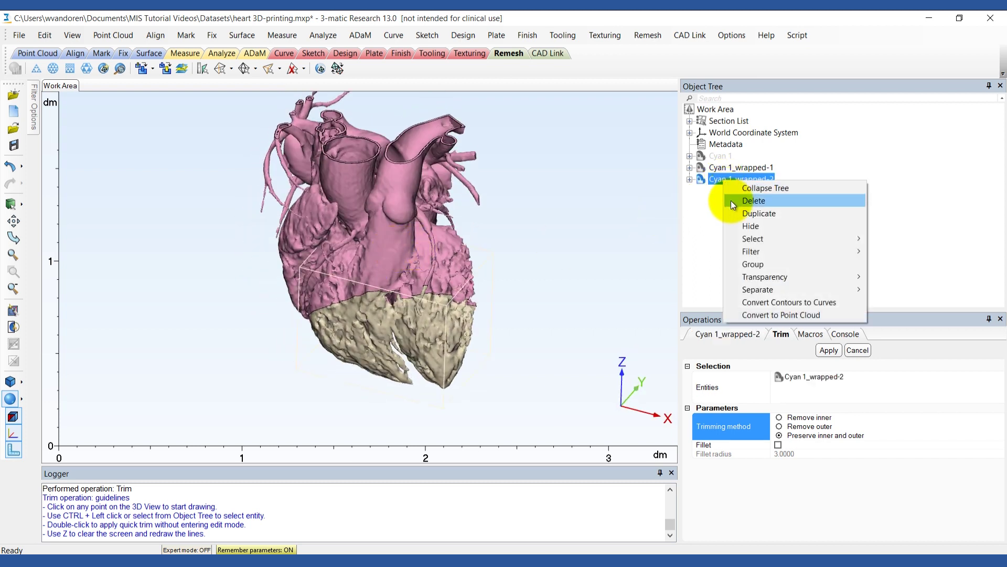
click(731, 201)
Mark the small loose shell inside the cut opening of Cyan 1_wrapped-1 and move it to the existing part Cyan 1_wrapped-2.
right_drag(507, 333, 521, 248)
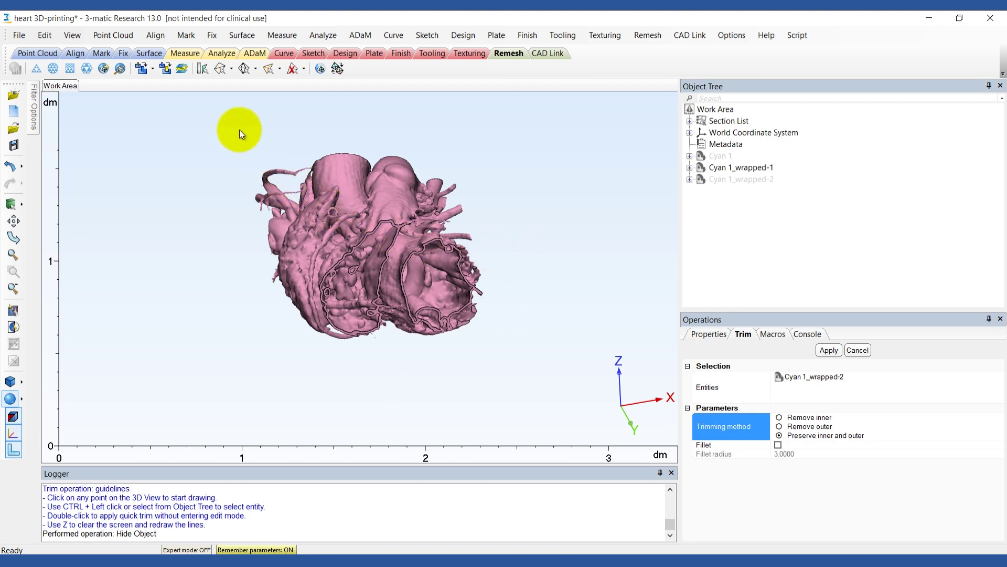
click(194, 38)
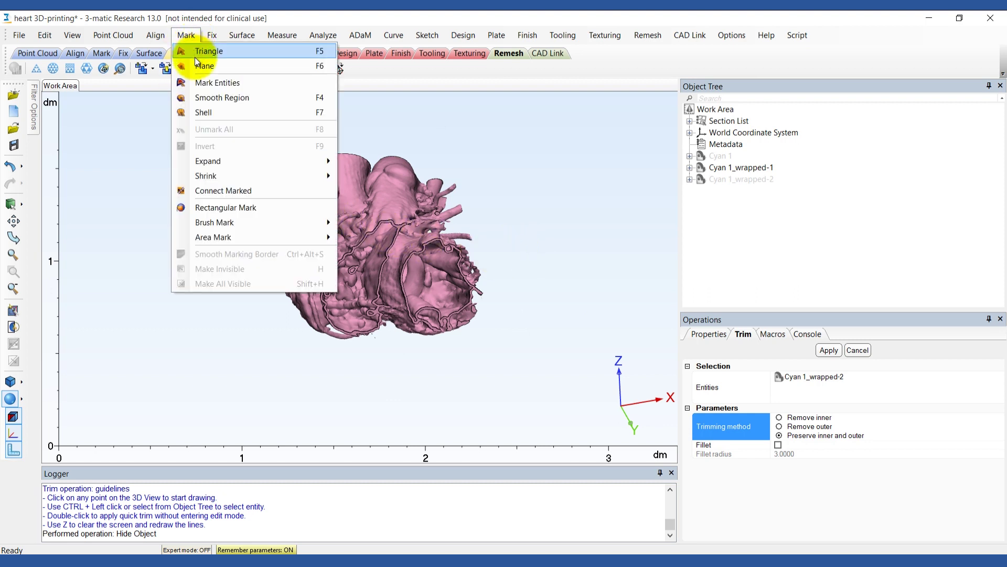
click(199, 112)
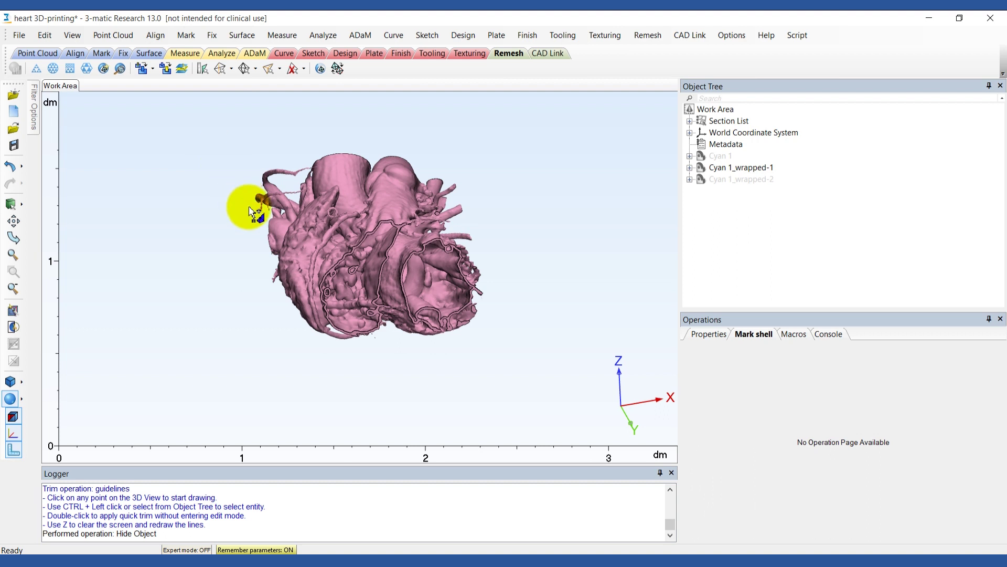
click(355, 276)
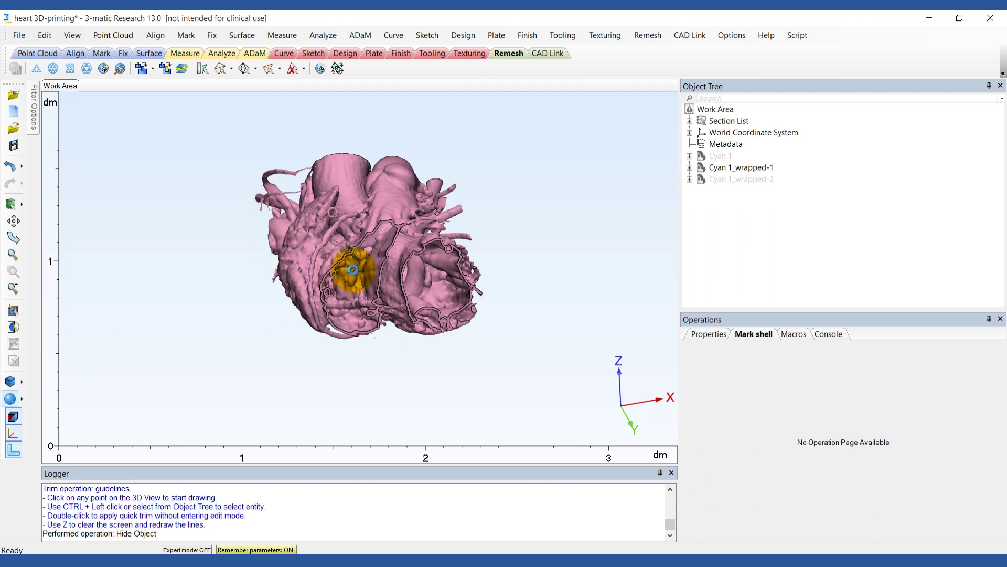
right_click(354, 273)
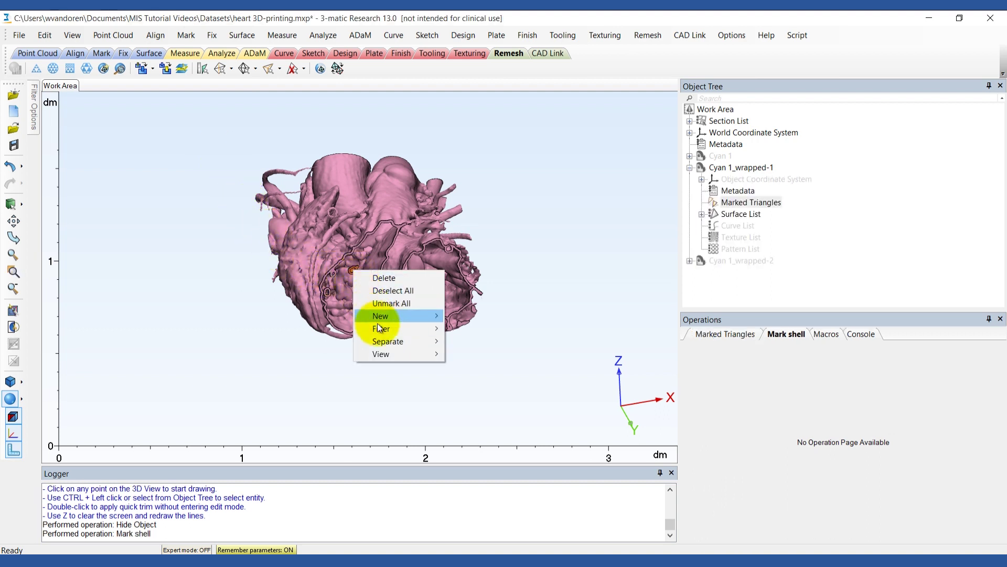
mouse_move(405, 344)
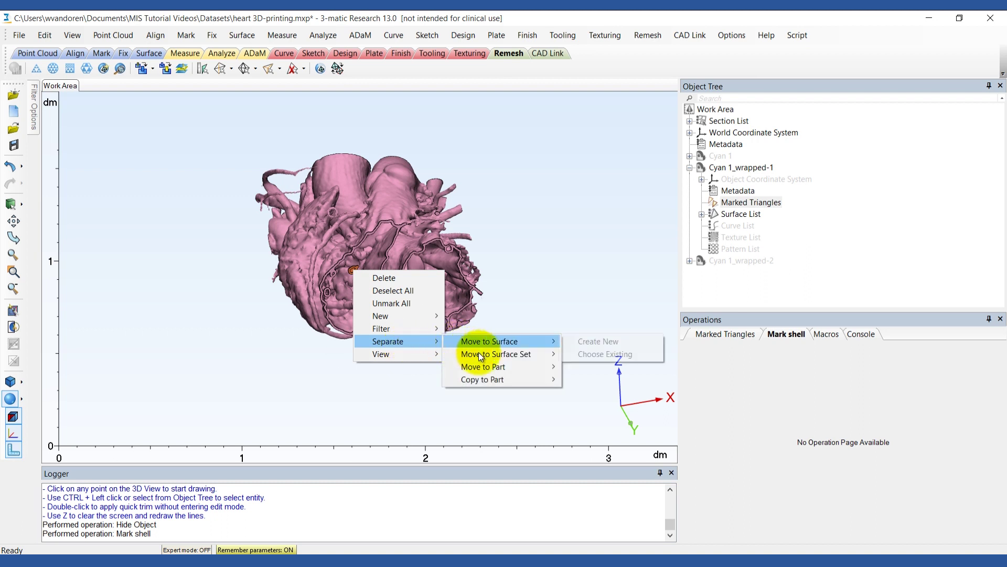
mouse_move(501, 367)
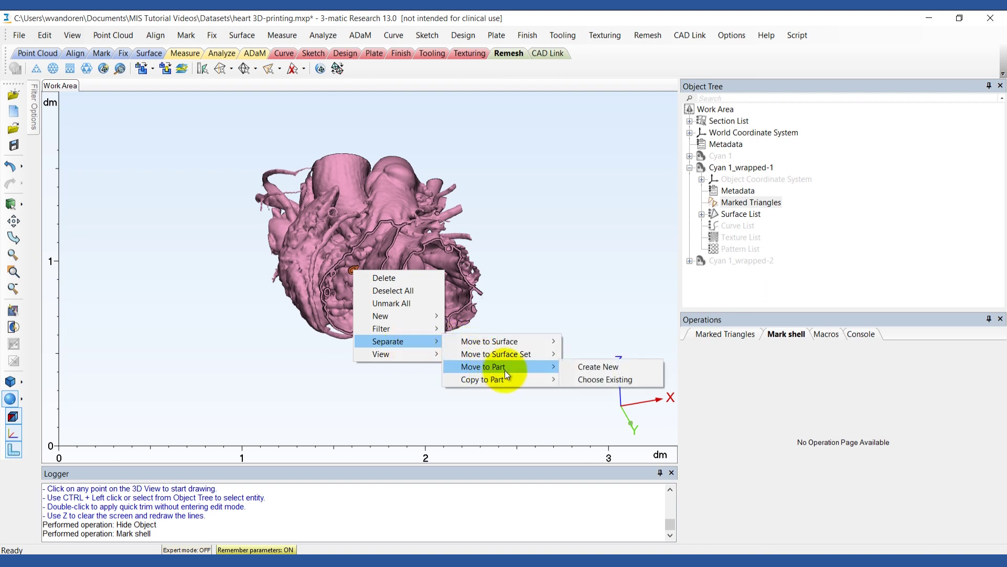
click(572, 379)
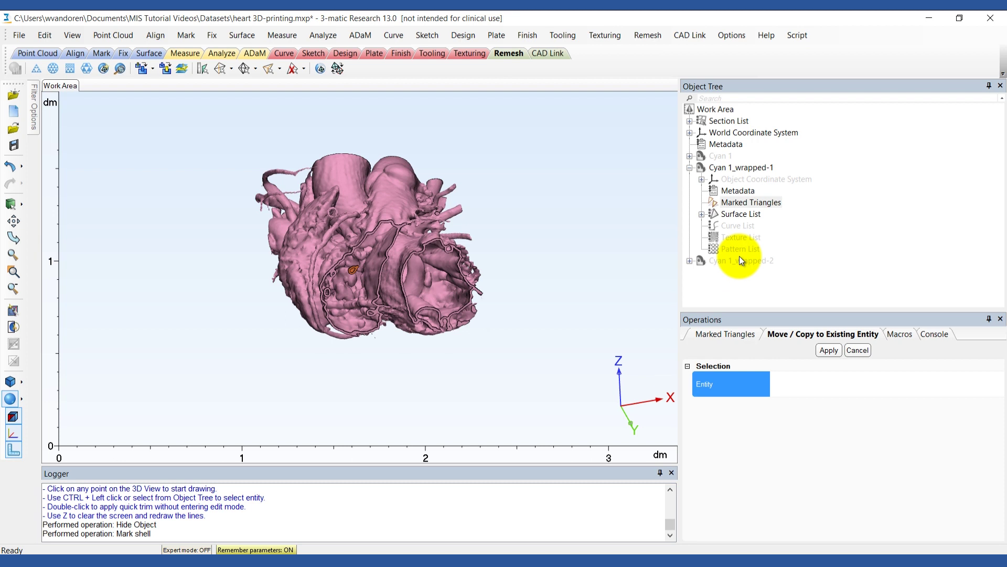
click(741, 260)
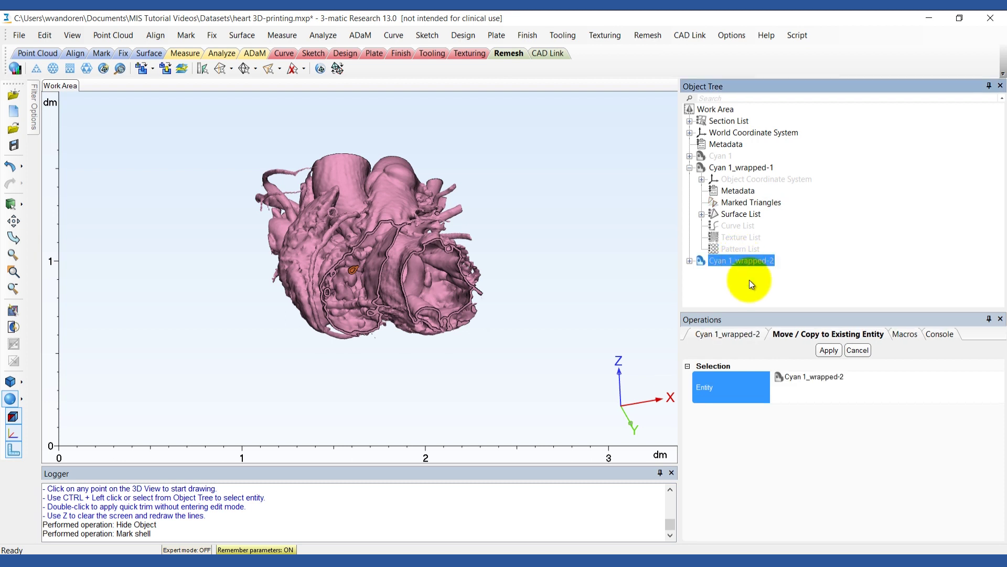
click(828, 351)
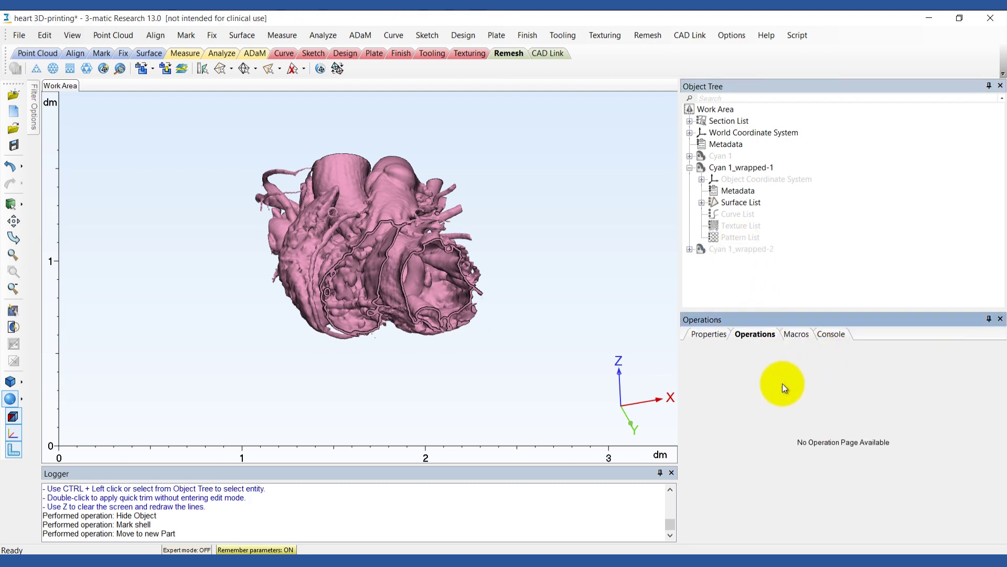
Show the lower part Cyan 1_wrapped-2 and hide the upper part Cyan 1_wrapped-1.
right_click(705, 248)
click(714, 292)
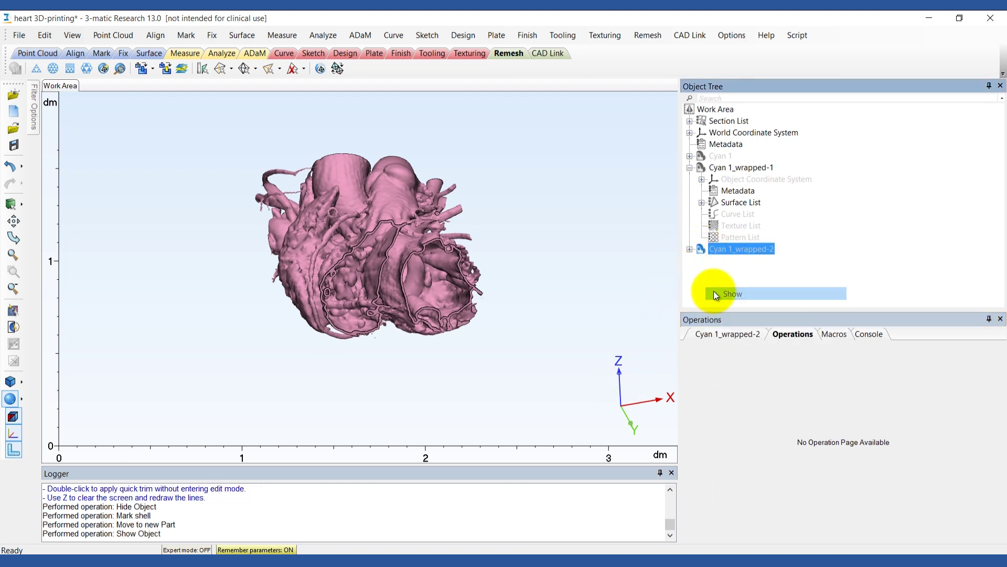
right_click(714, 167)
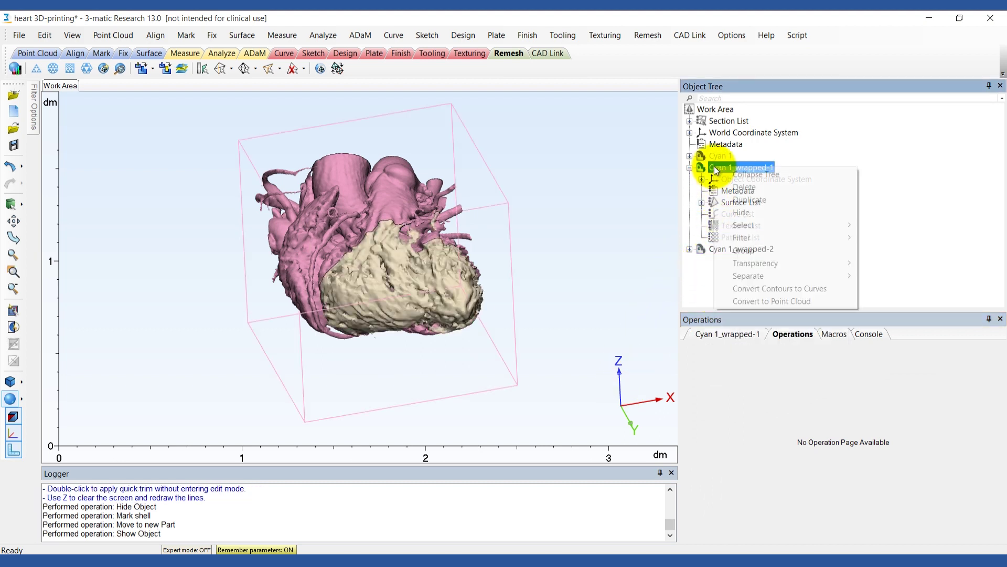
click(740, 212)
Mark the loose vessel shell beside the cut edge of Cyan 1_wrapped-2 and move it to the existing part Cyan 1_wrapped-1.
right_drag(338, 319, 569, 308)
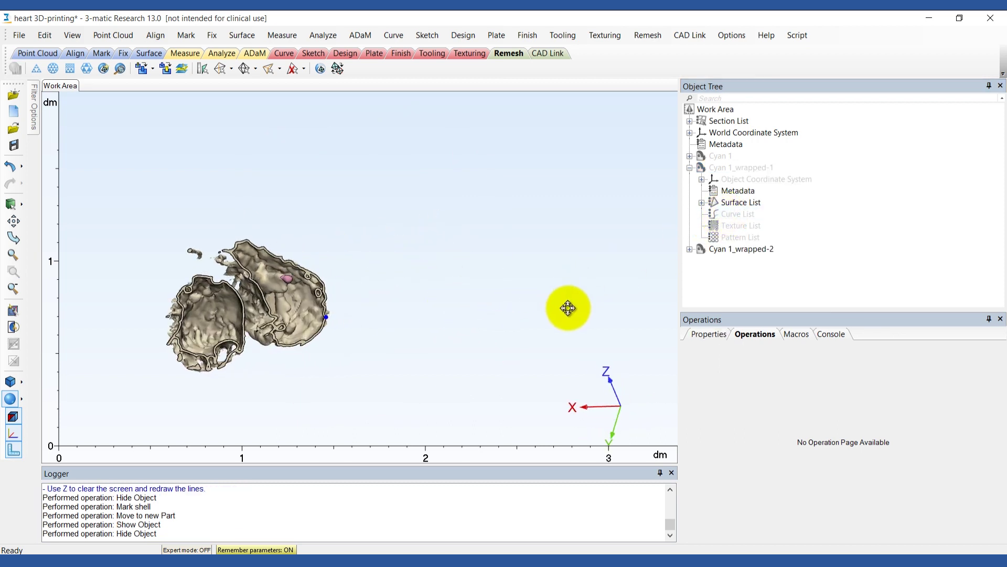
shift+right_drag(214, 324, 407, 301)
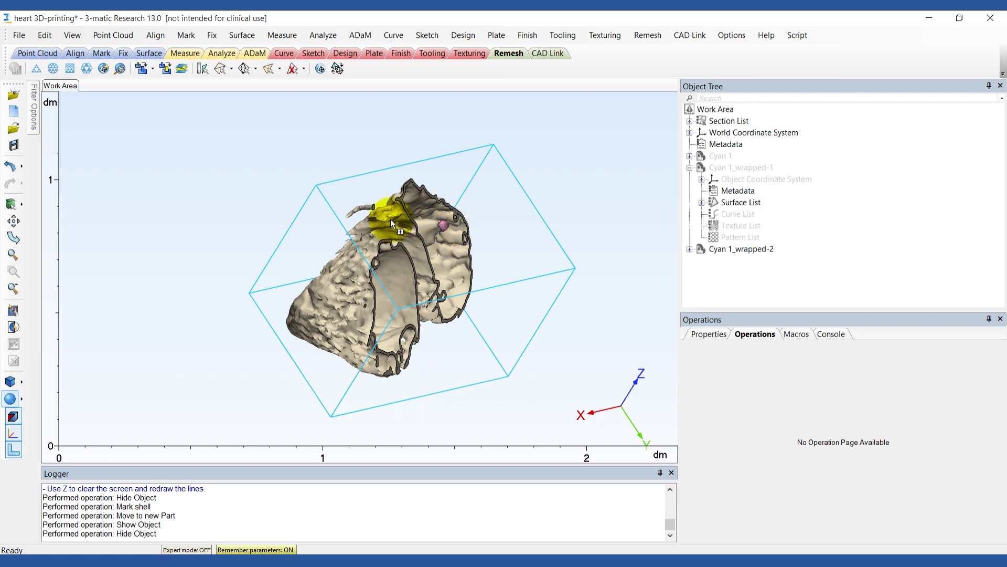
right_drag(371, 215, 371, 215)
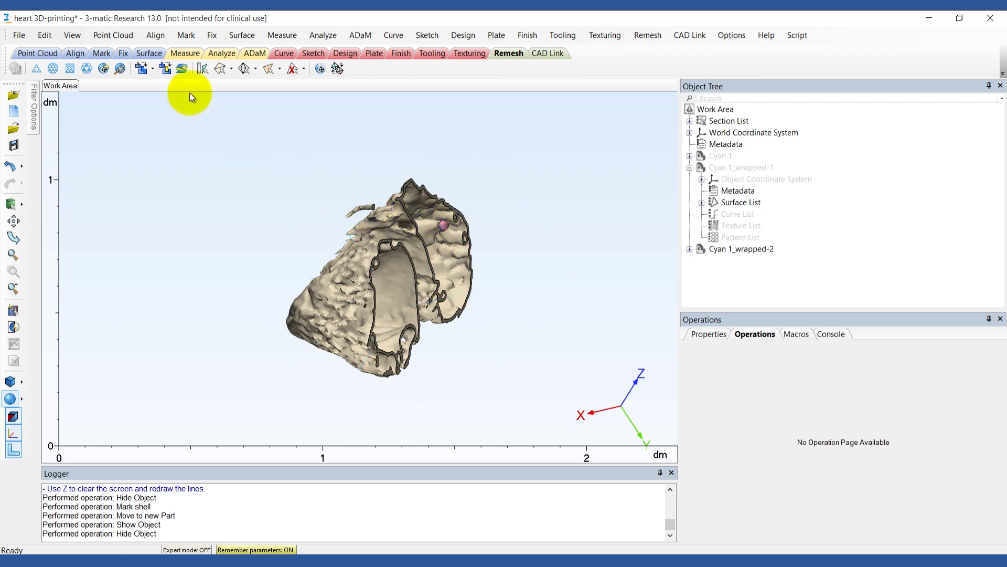
click(186, 35)
click(202, 111)
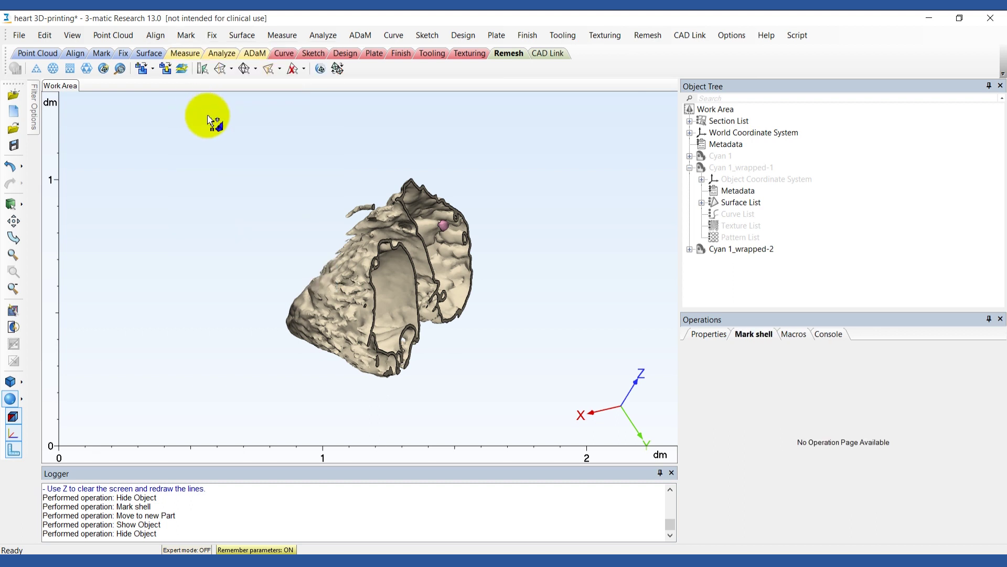
click(369, 207)
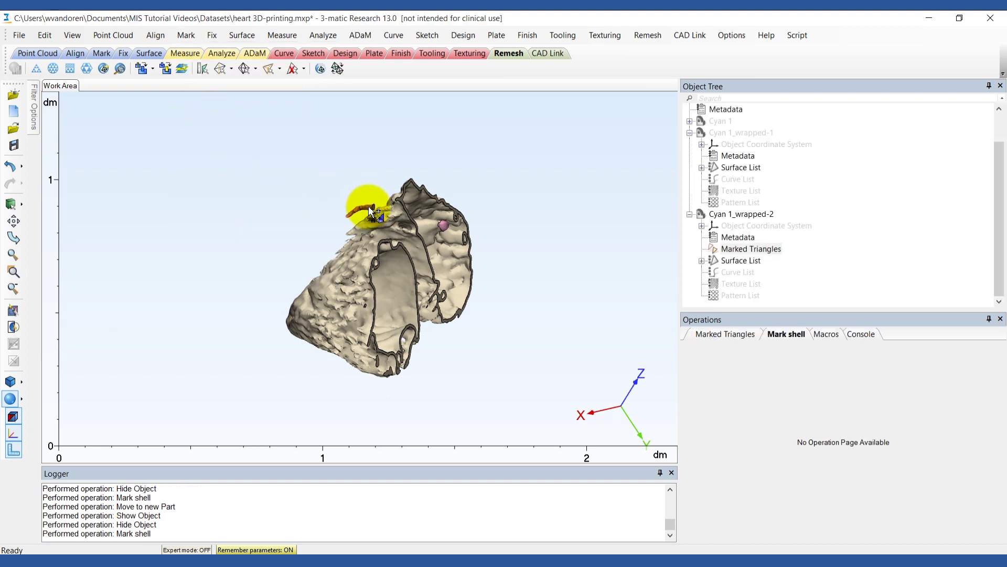
right_click(368, 206)
mouse_move(417, 279)
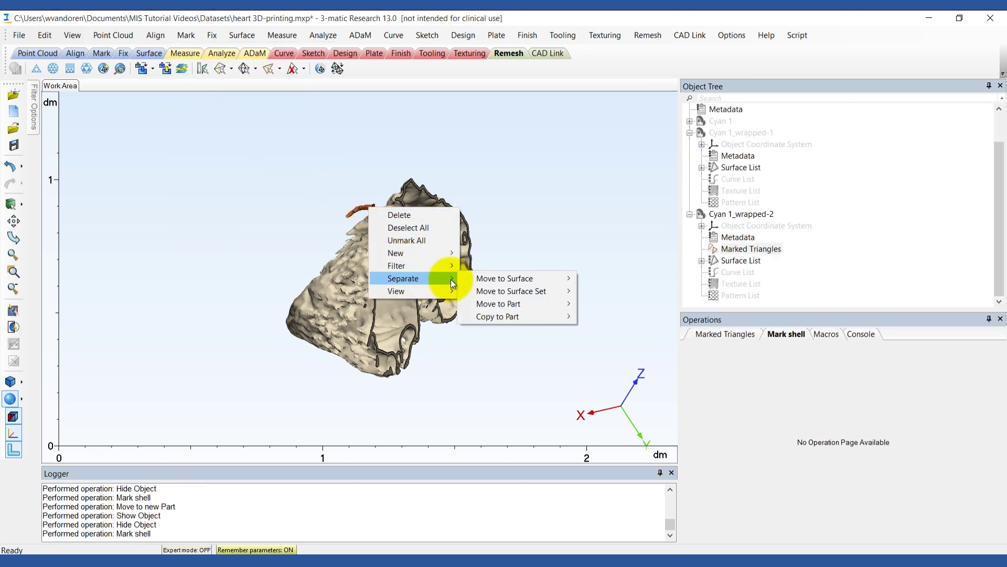
mouse_move(532, 303)
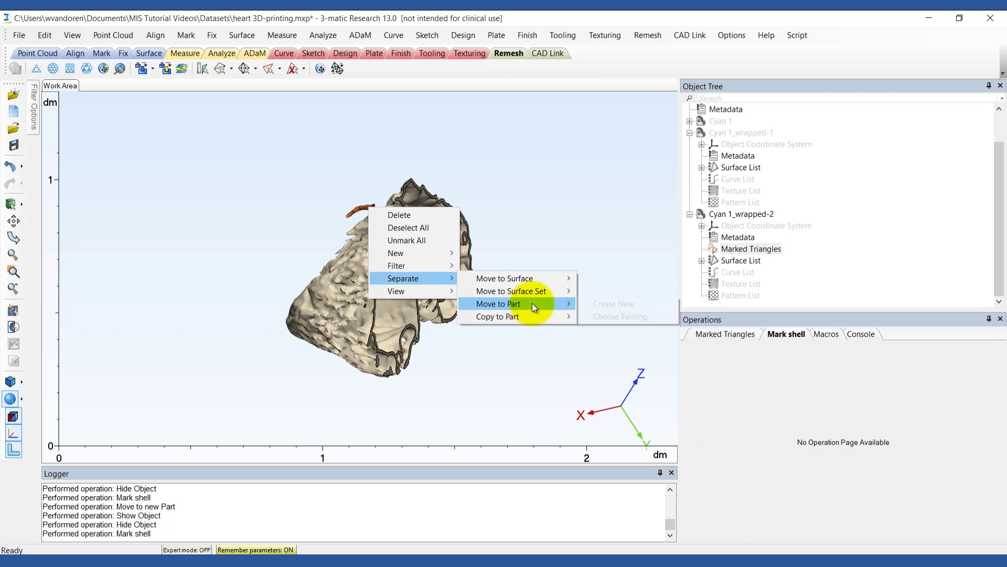
click(613, 315)
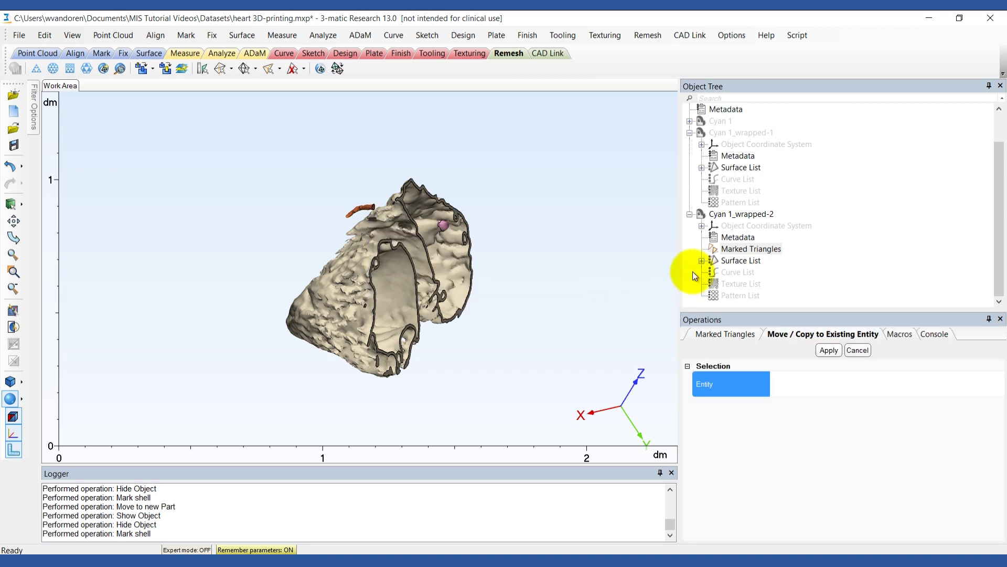
click(743, 133)
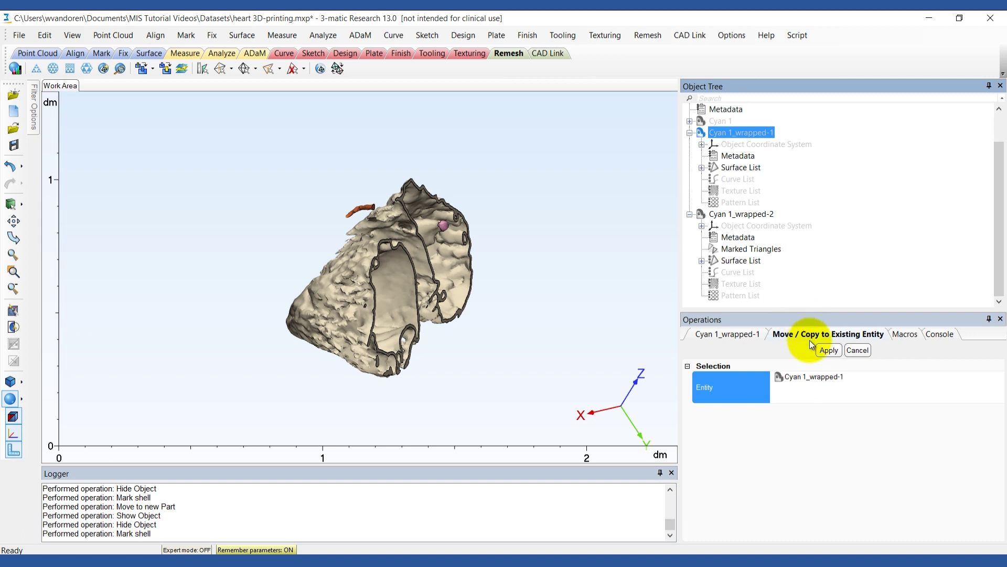
click(828, 350)
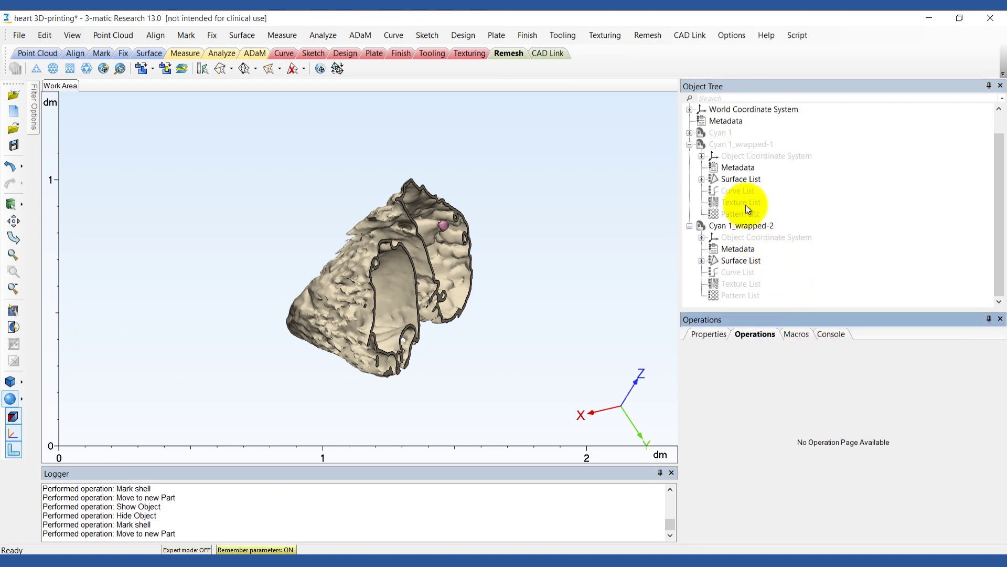
Show Cyan 1_wrapped-1 again and view both heart parts together.
right_click(727, 146)
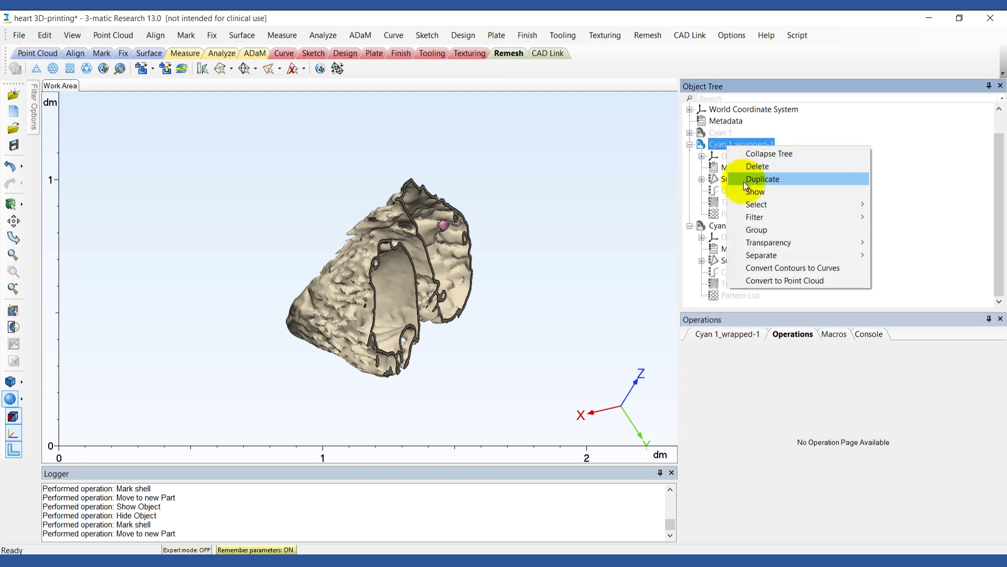
click(744, 192)
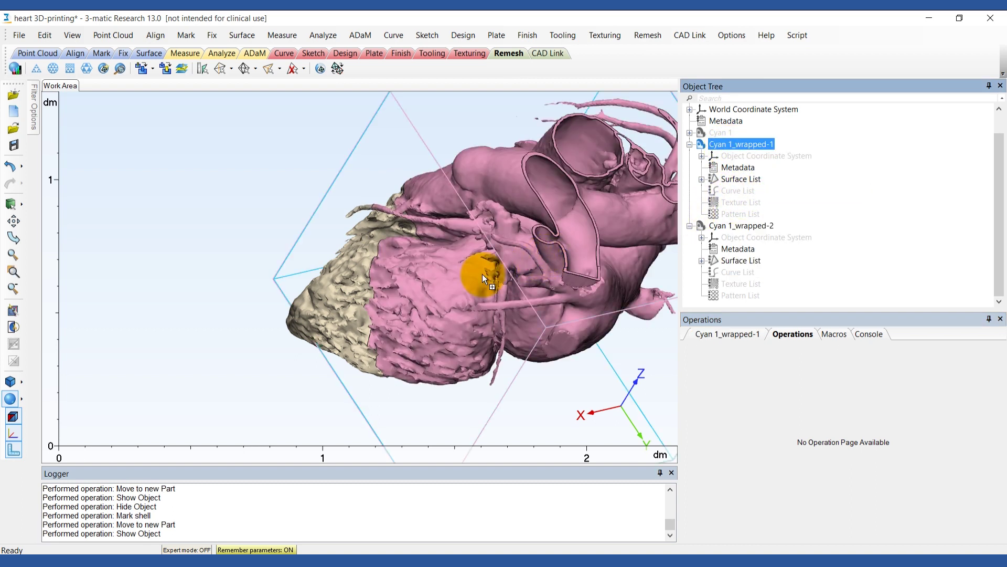
right_drag(483, 274, 464, 294)
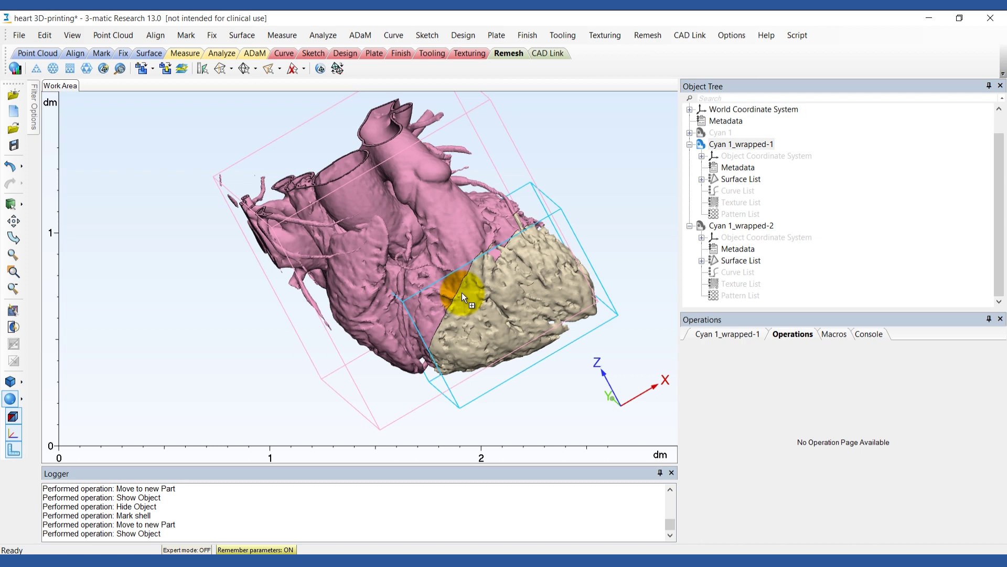
Repair Cyan 1_wrapped-1 and Cyan 1_wrapped-2 with the Fix Wizard, repeatedly following its advice to fix shells, normals, triangles and overlaps.
click(209, 37)
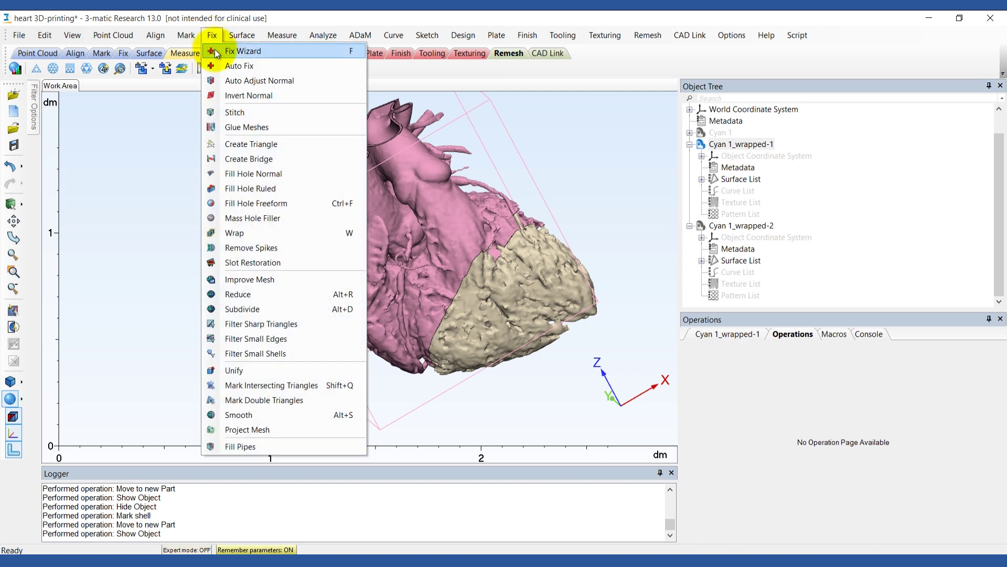
click(216, 47)
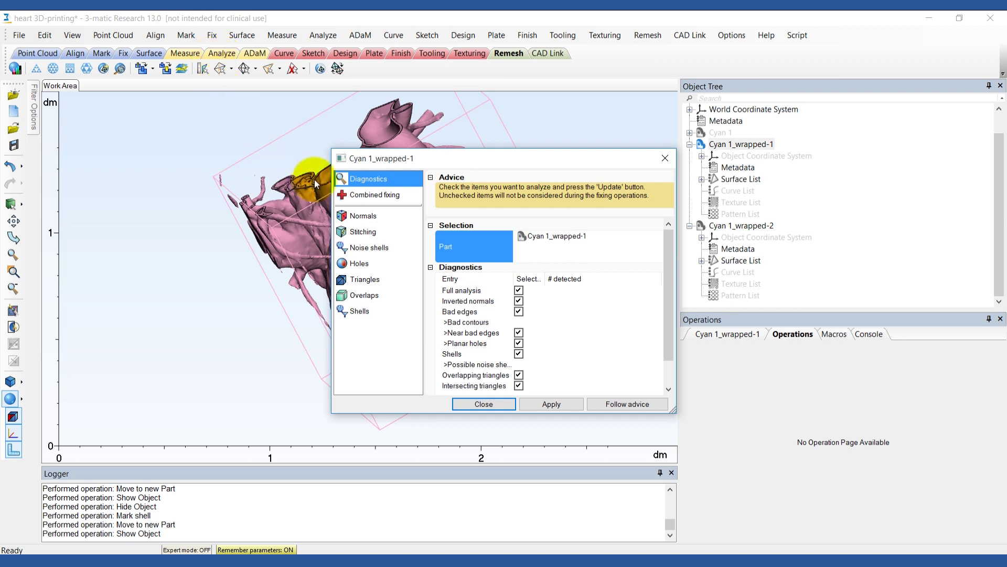
ctrl+click(756, 227)
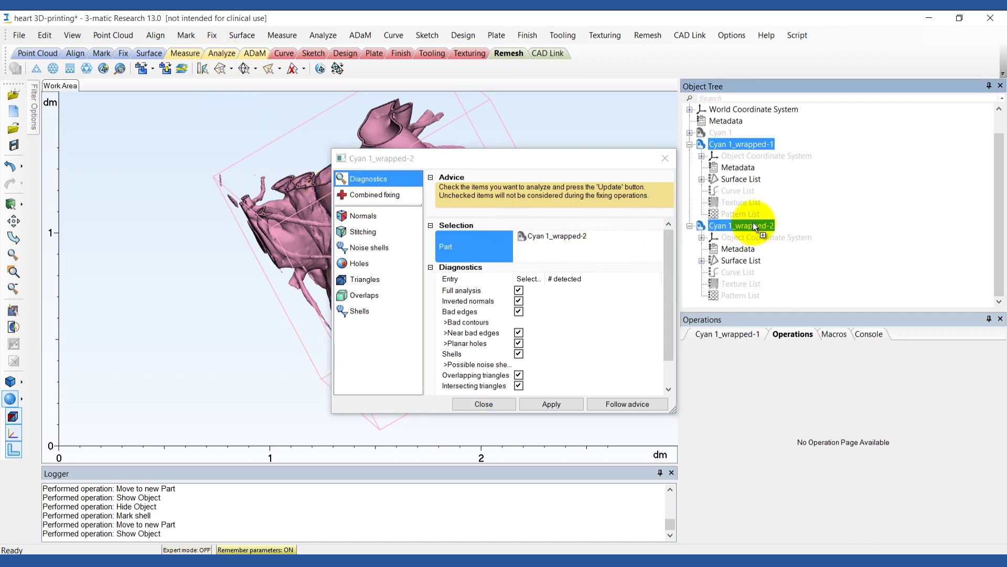
click(630, 408)
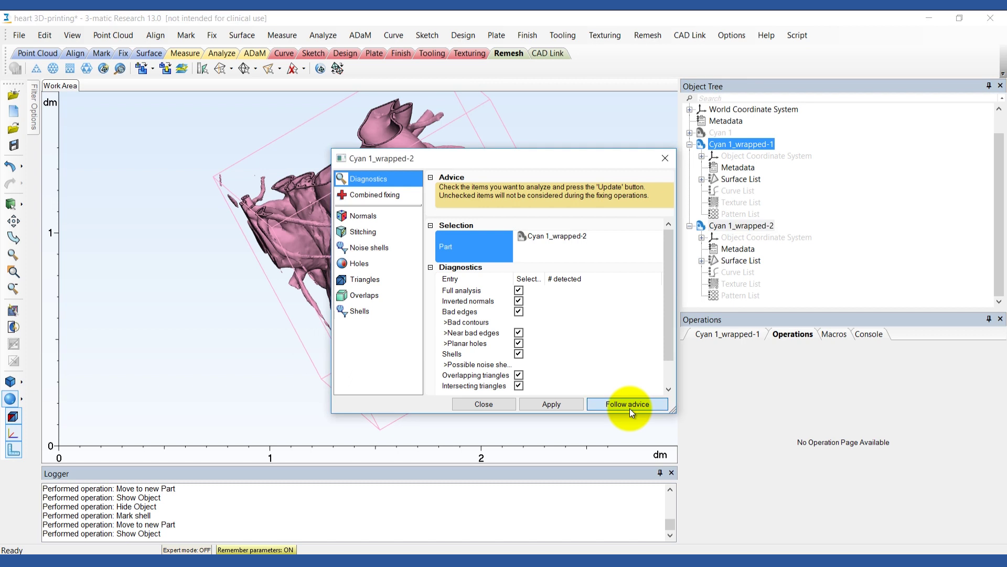
click(629, 405)
click(628, 405)
click(629, 405)
click(628, 405)
click(628, 405)
click(628, 405)
click(629, 405)
click(629, 405)
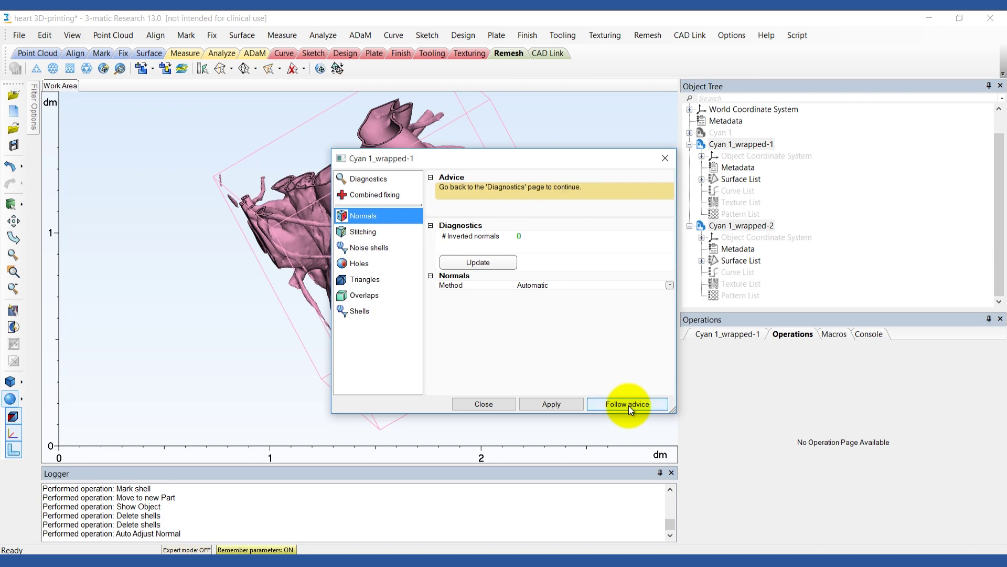
click(628, 405)
click(629, 405)
click(629, 405)
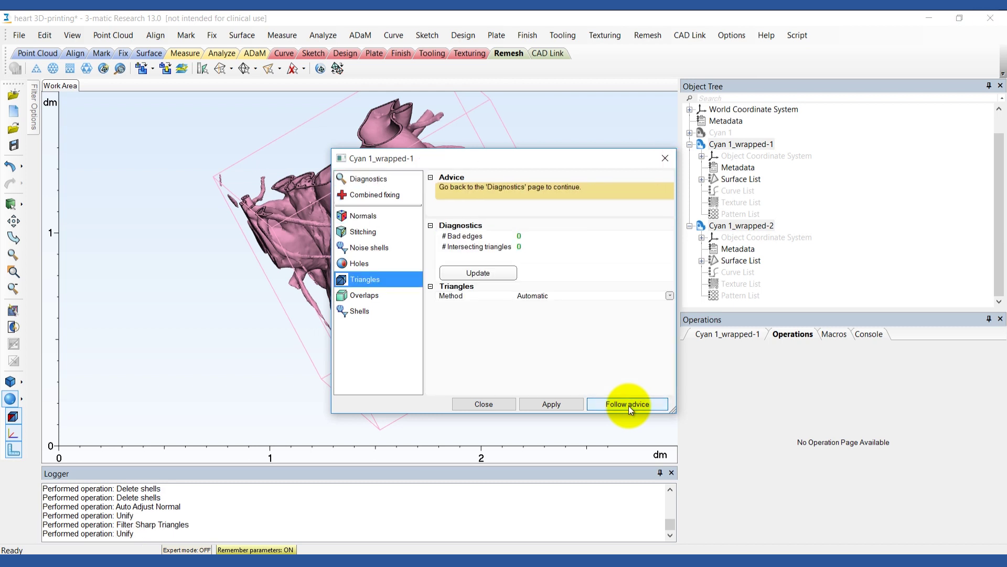
click(629, 405)
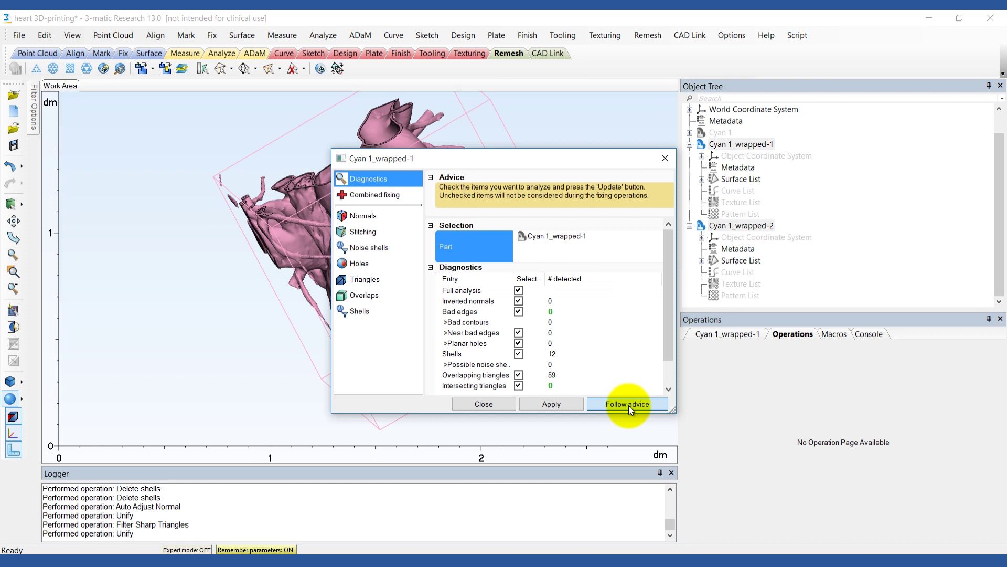
click(628, 405)
click(628, 405)
click(628, 405)
click(628, 405)
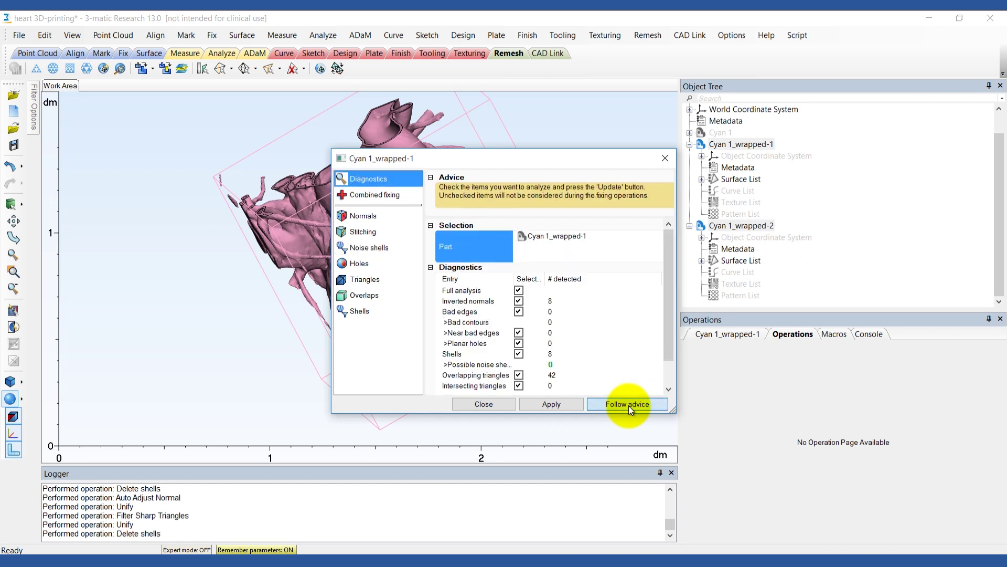
click(628, 405)
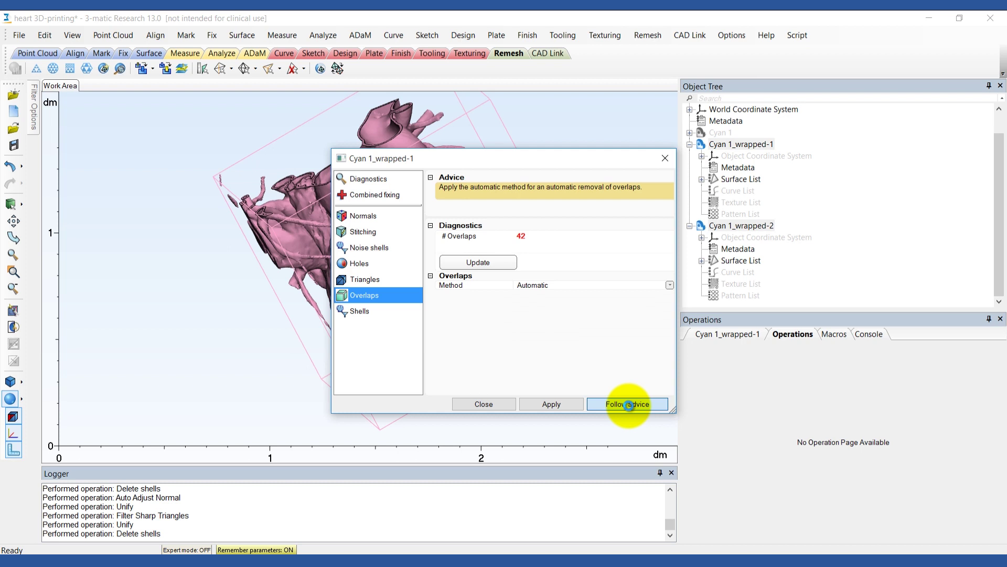
click(629, 405)
click(628, 405)
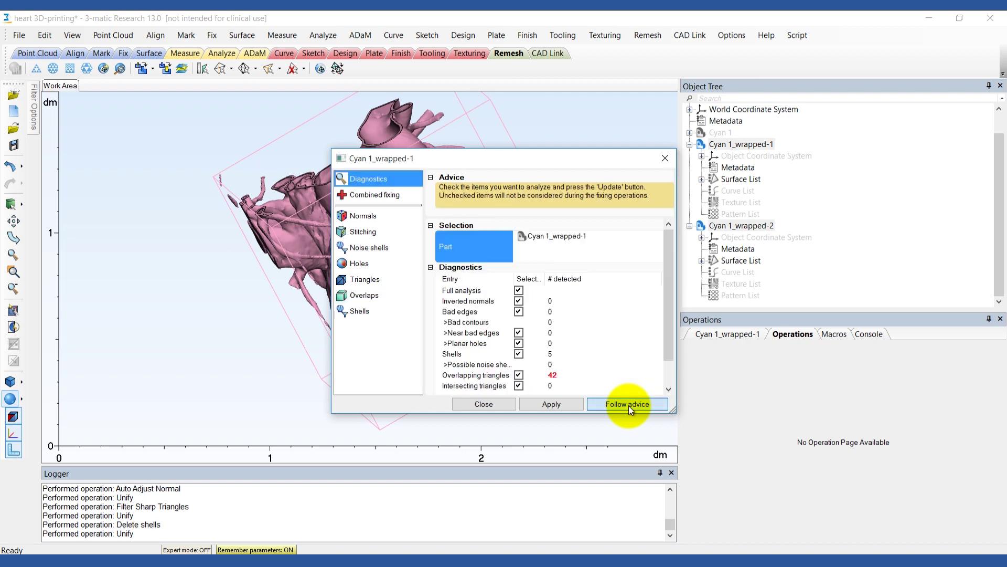
click(628, 404)
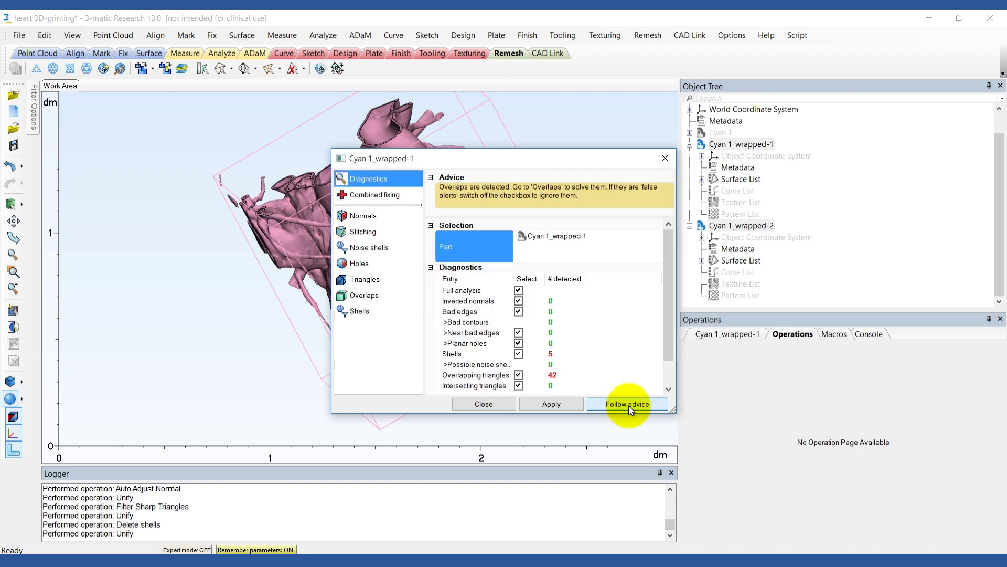
click(460, 403)
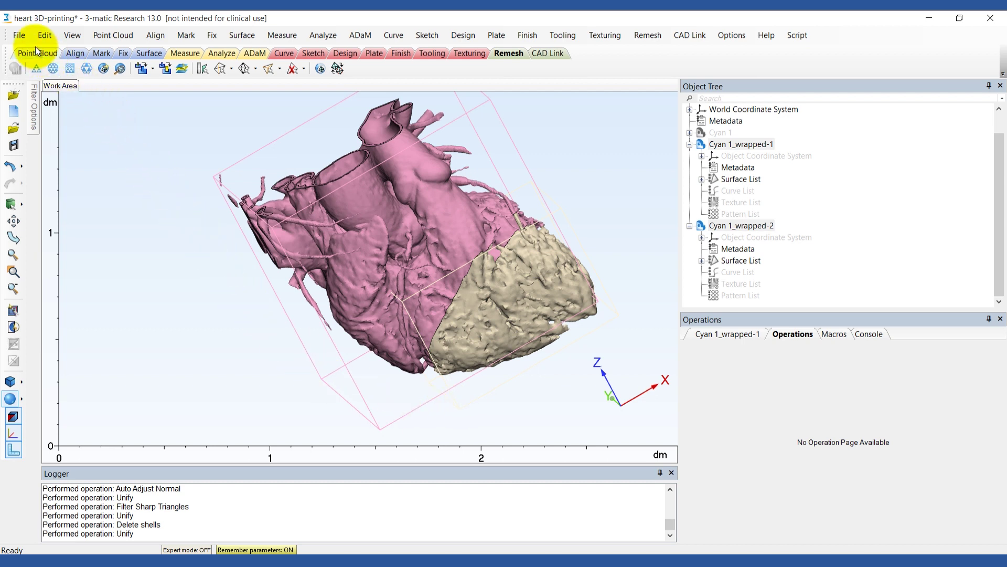
Export Cyan 1_wrapped-1 and Cyan 1_wrapped-2 to STL in binary format with color included and a scaling factor of 1.0000.
click(19, 35)
click(174, 159)
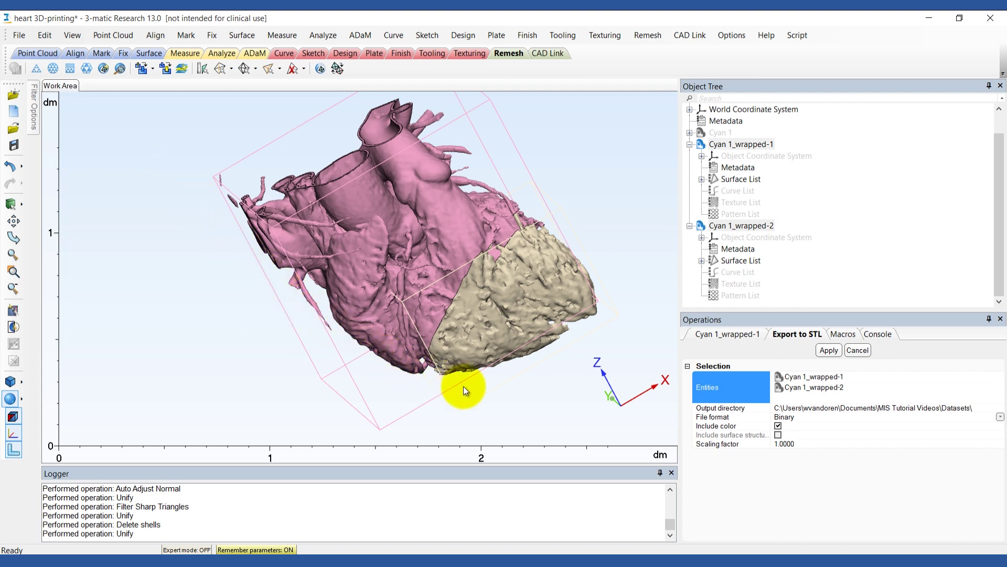
click(830, 351)
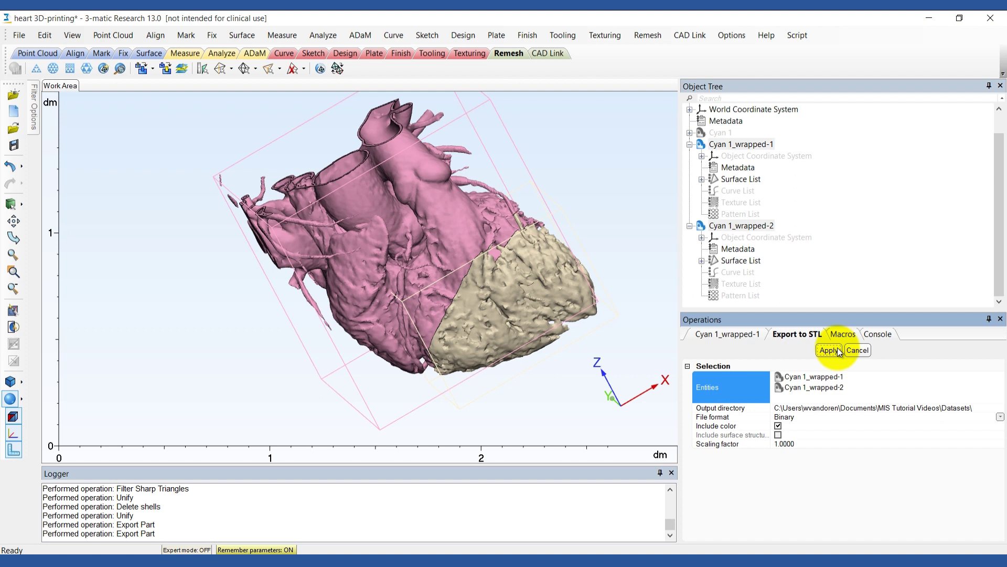